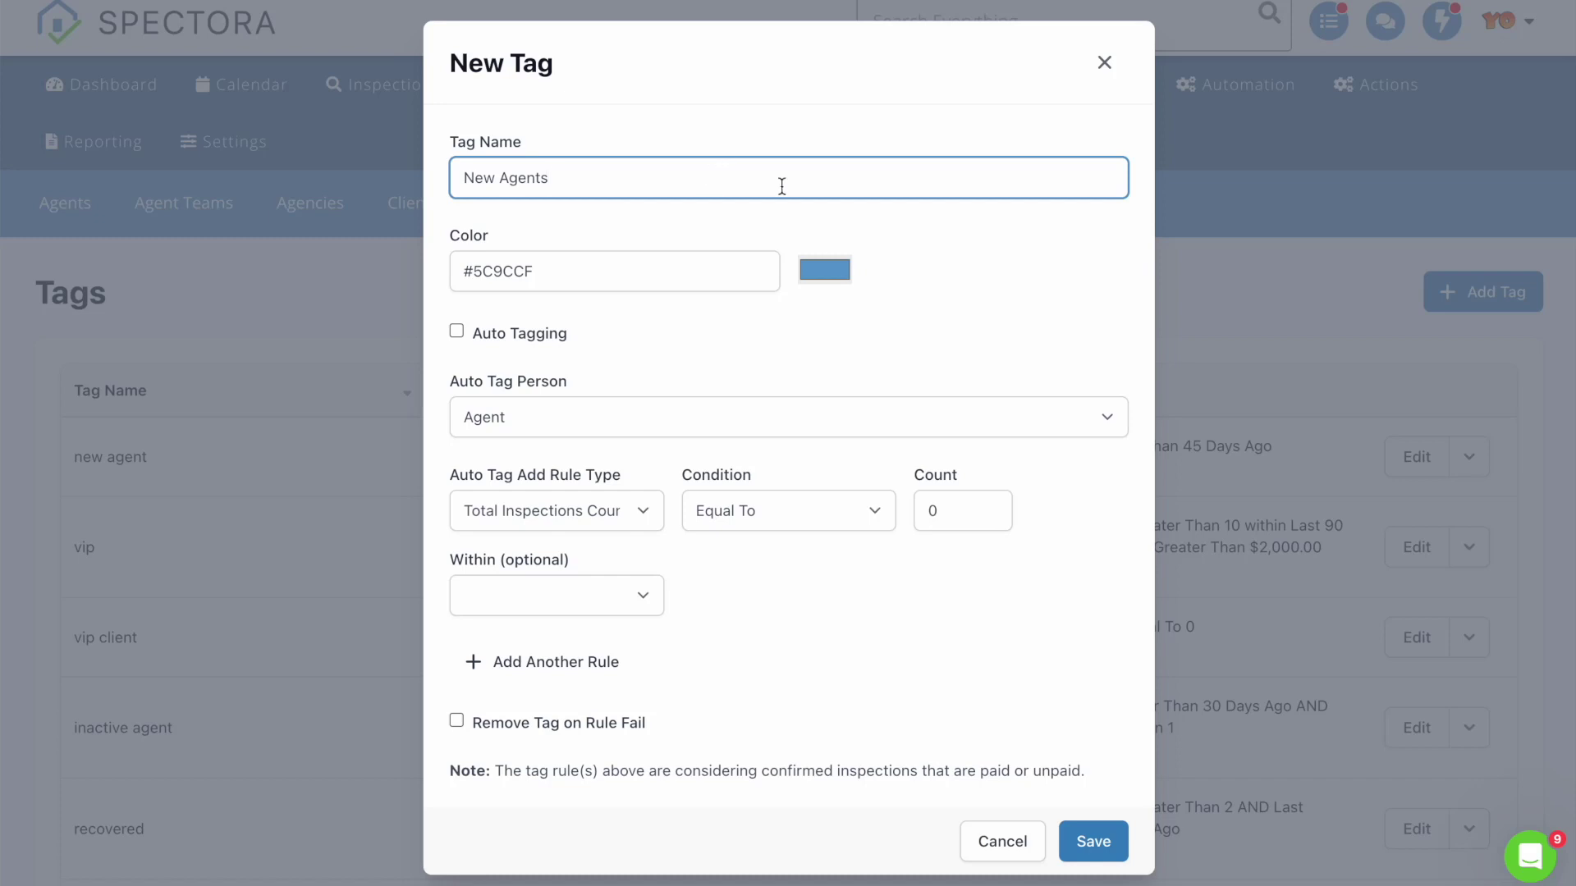
# Step: Enable auto tagging for the New Agents tag with Agent as the auto tag person
pyautogui.click(459, 335)
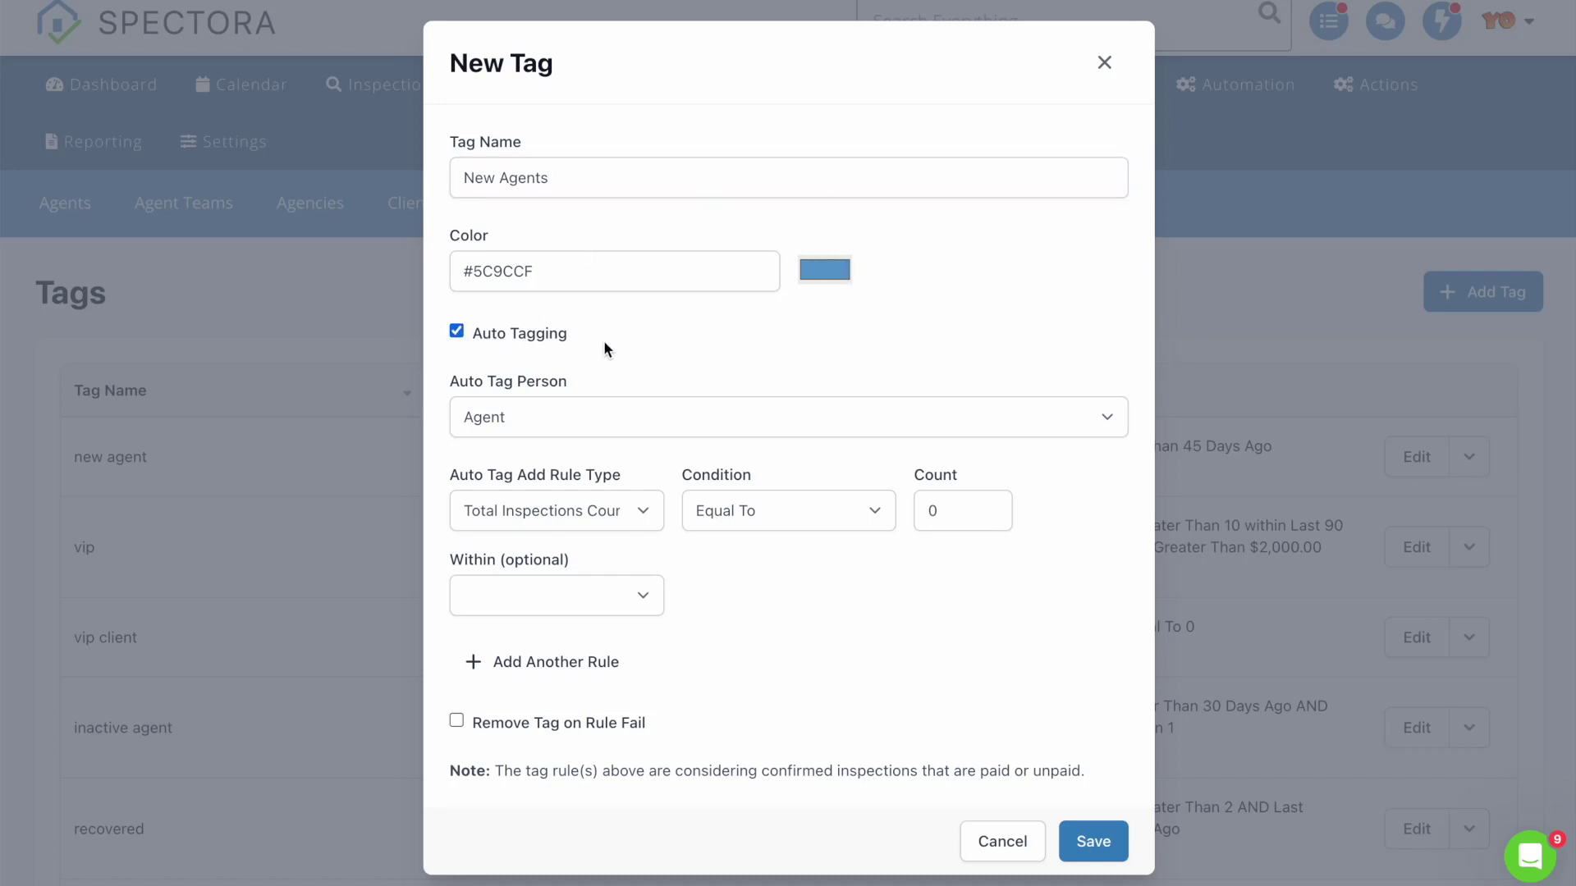
pyautogui.click(546, 419)
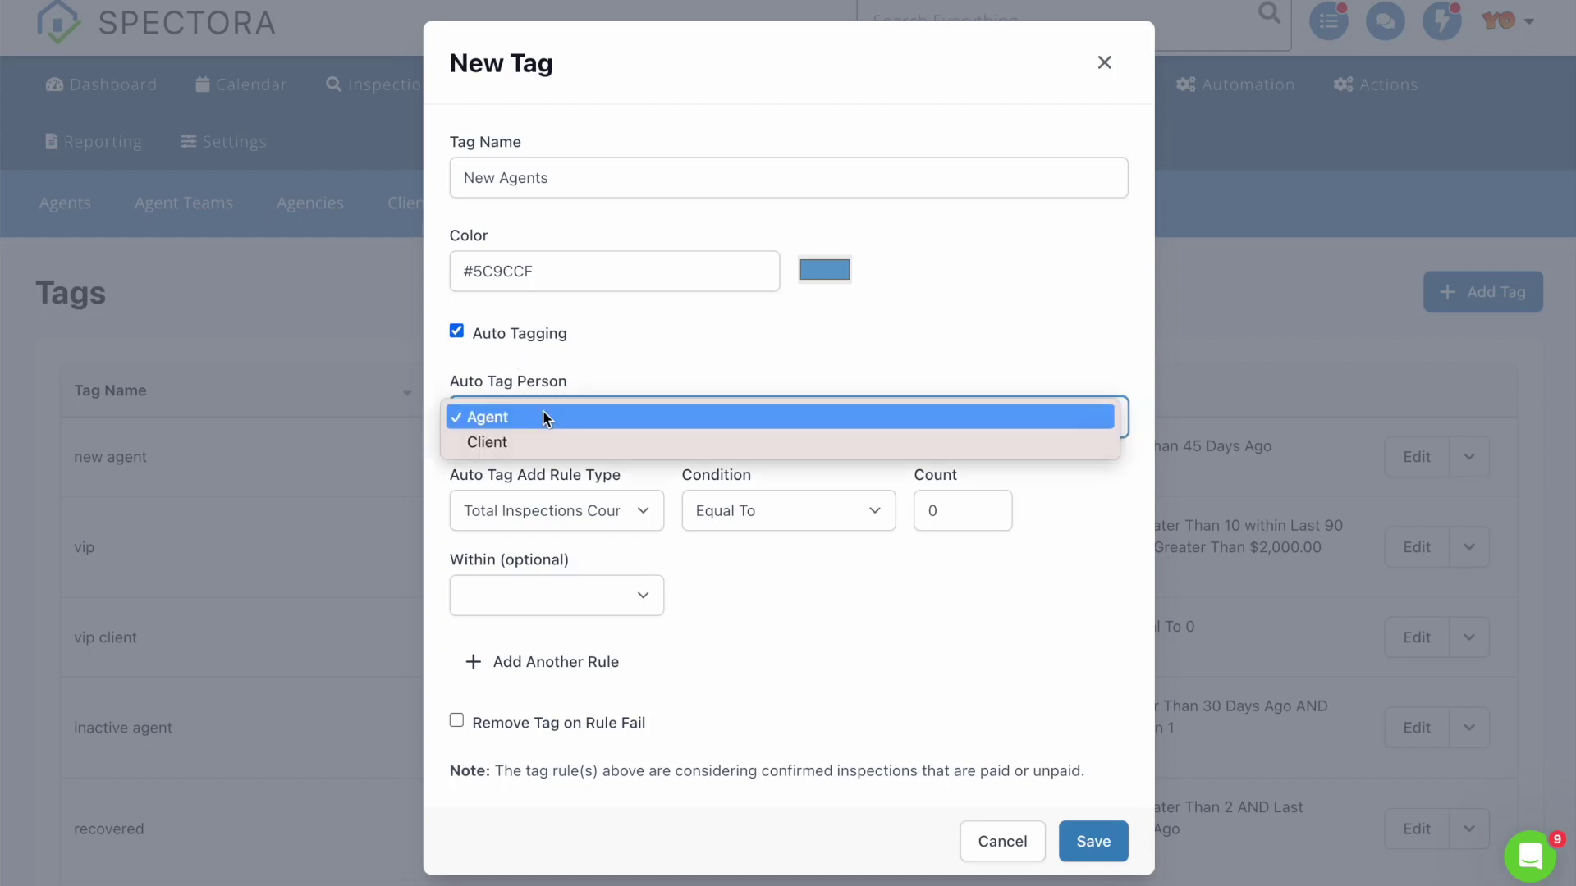
pyautogui.click(540, 417)
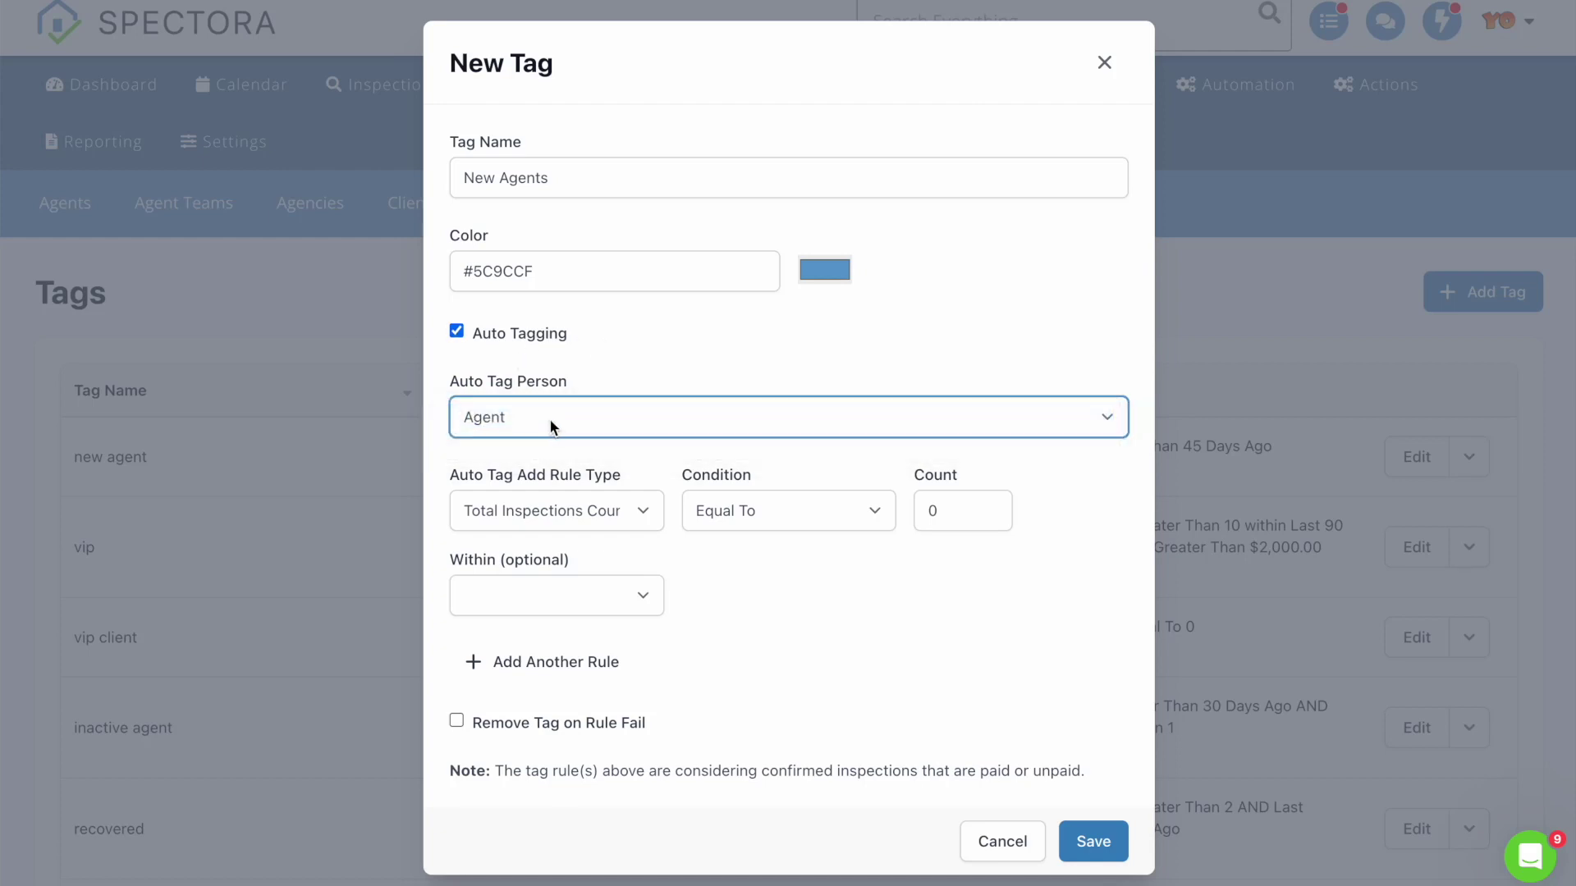
# Step: Set the New Agents tag's add rule to First Inspection less than 45 days ago
pyautogui.click(621, 512)
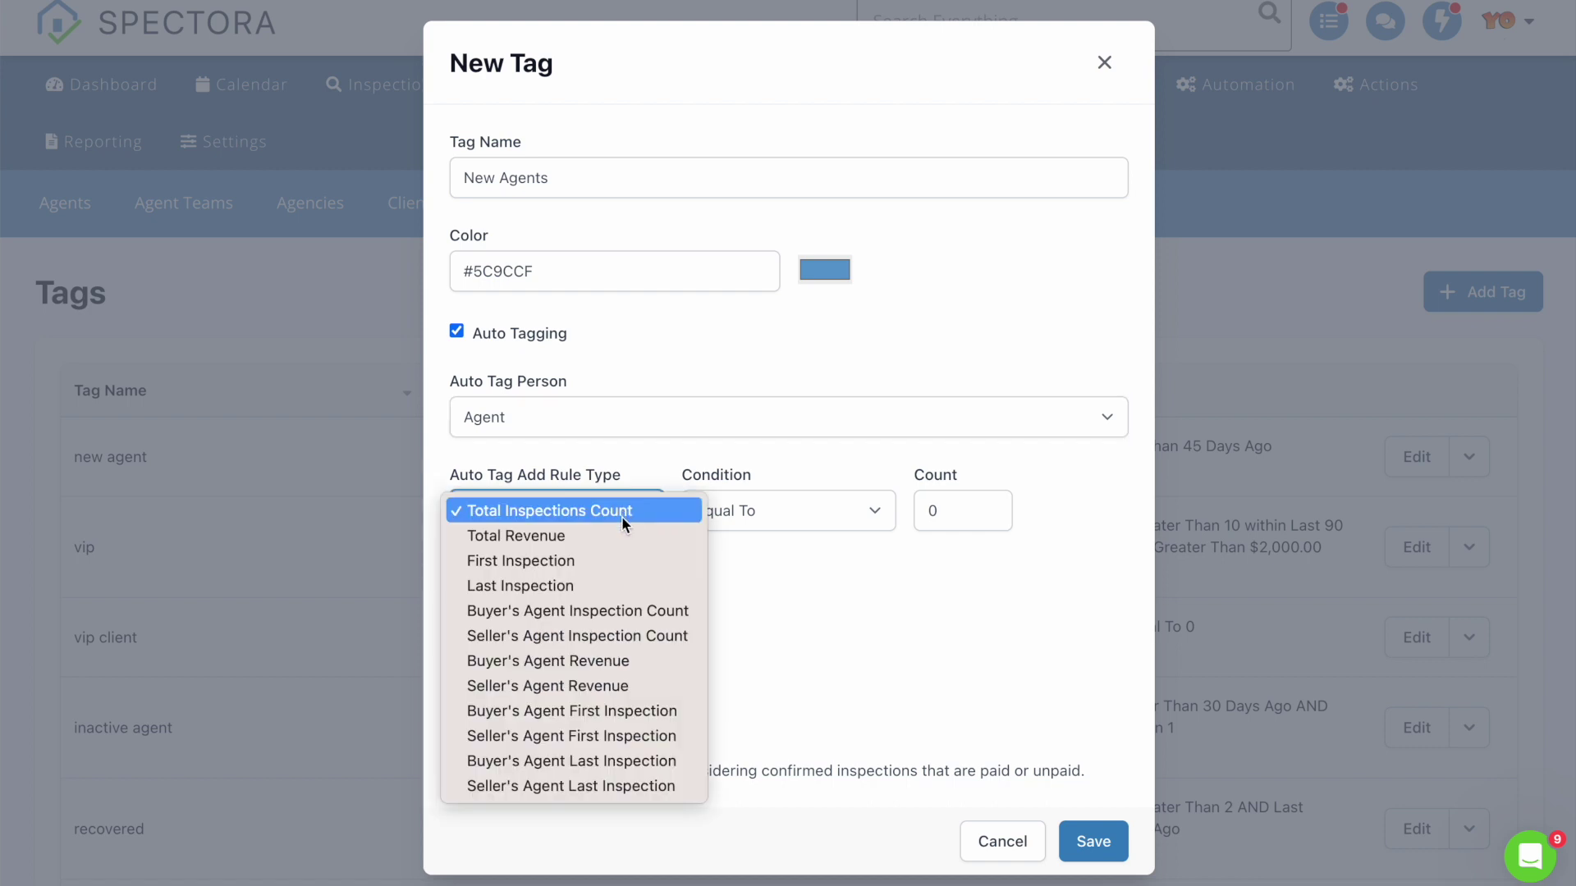
pyautogui.click(616, 559)
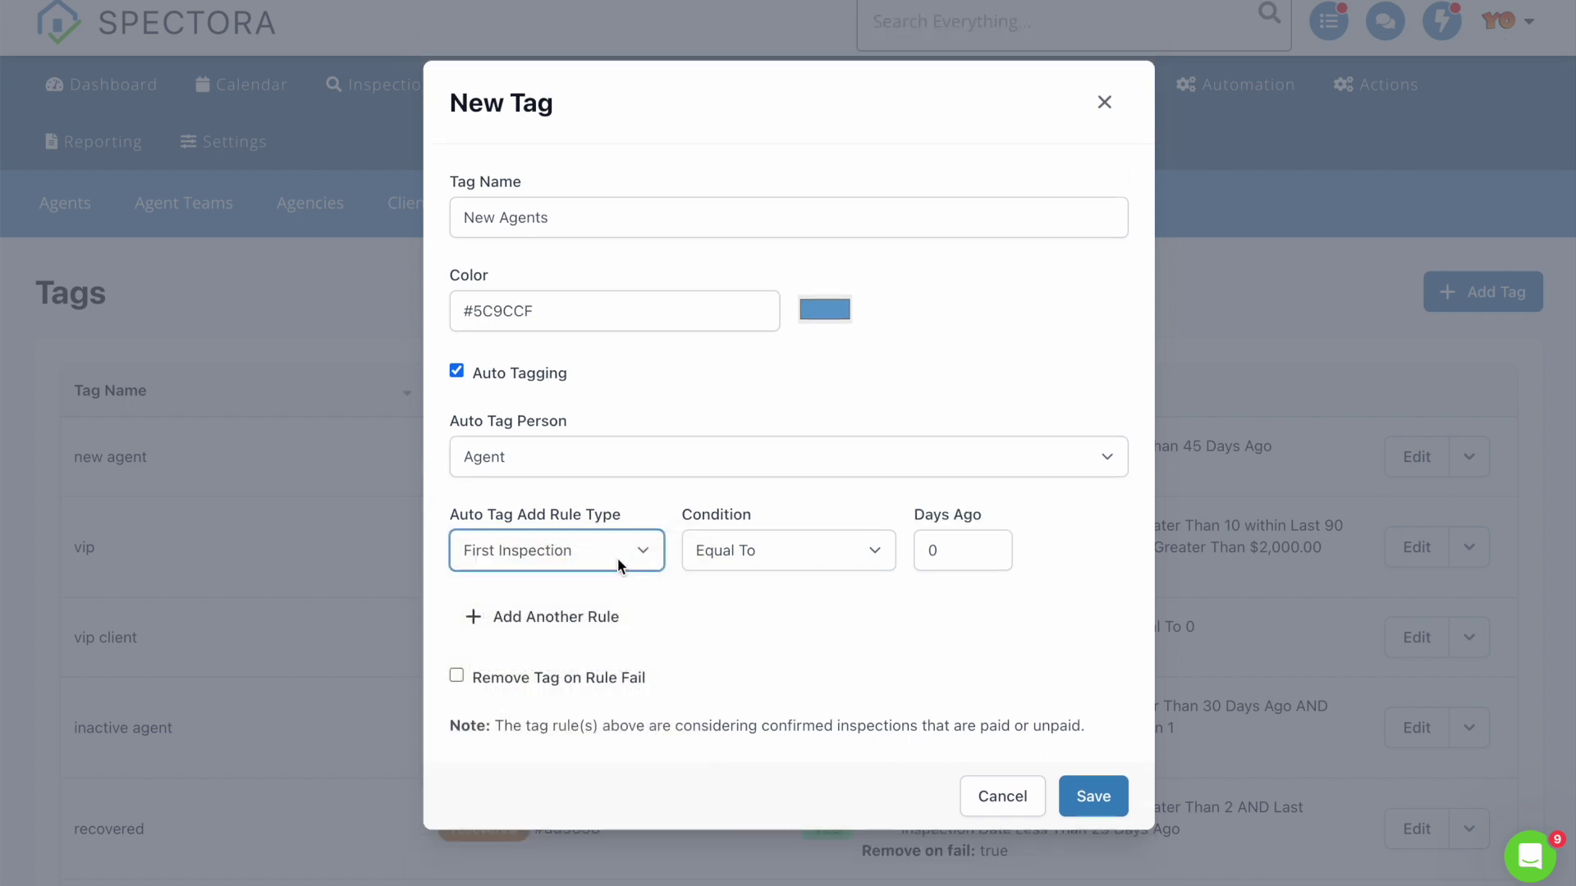
pyautogui.click(832, 554)
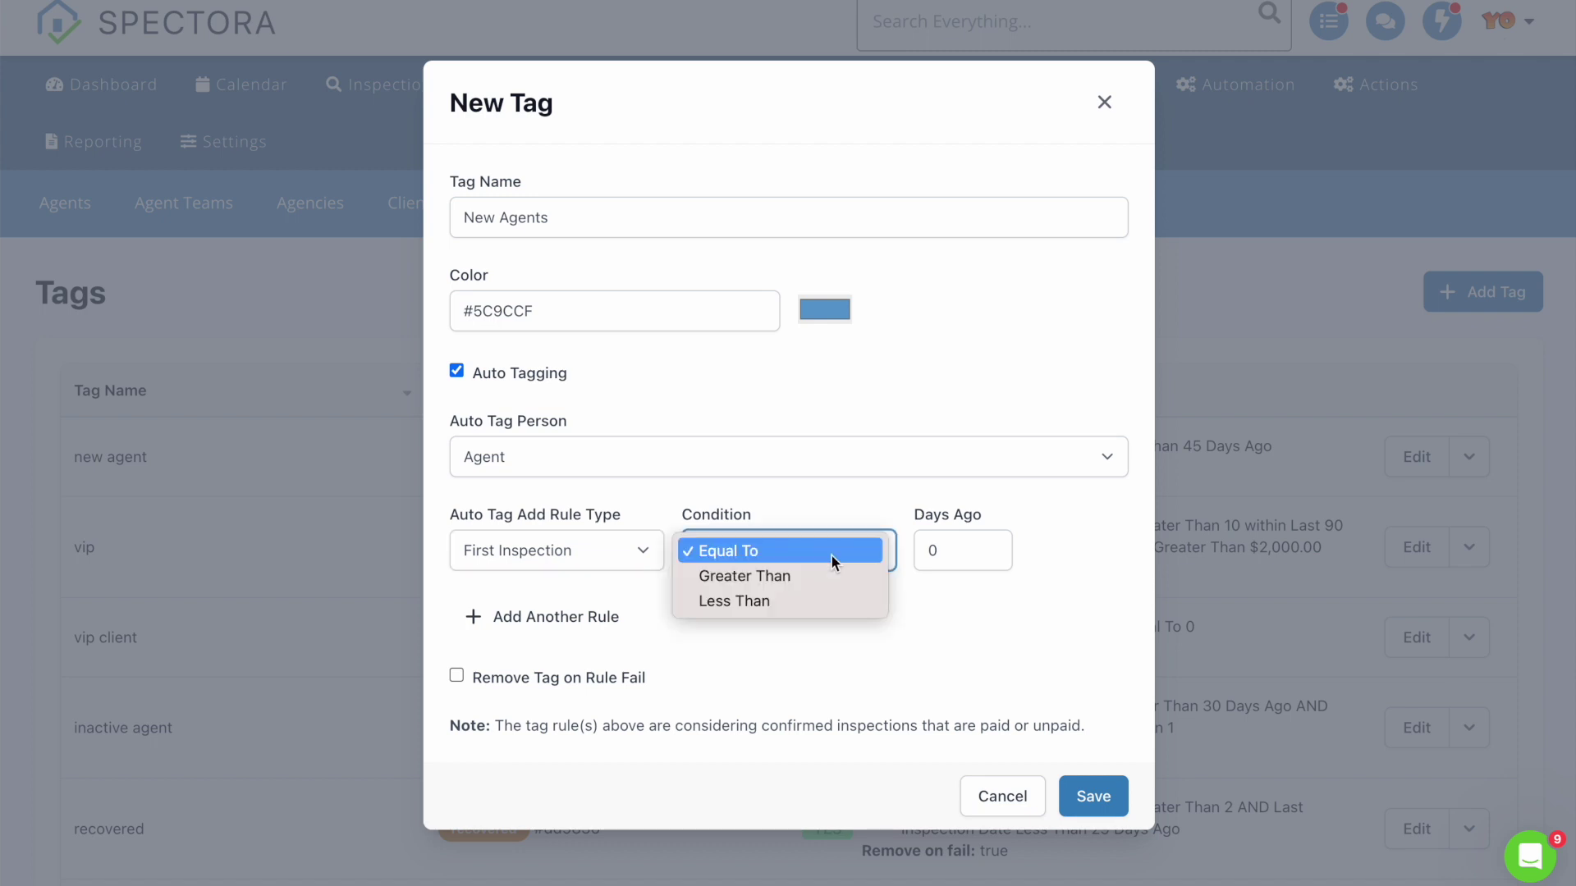
pyautogui.click(828, 605)
pyautogui.click(957, 557)
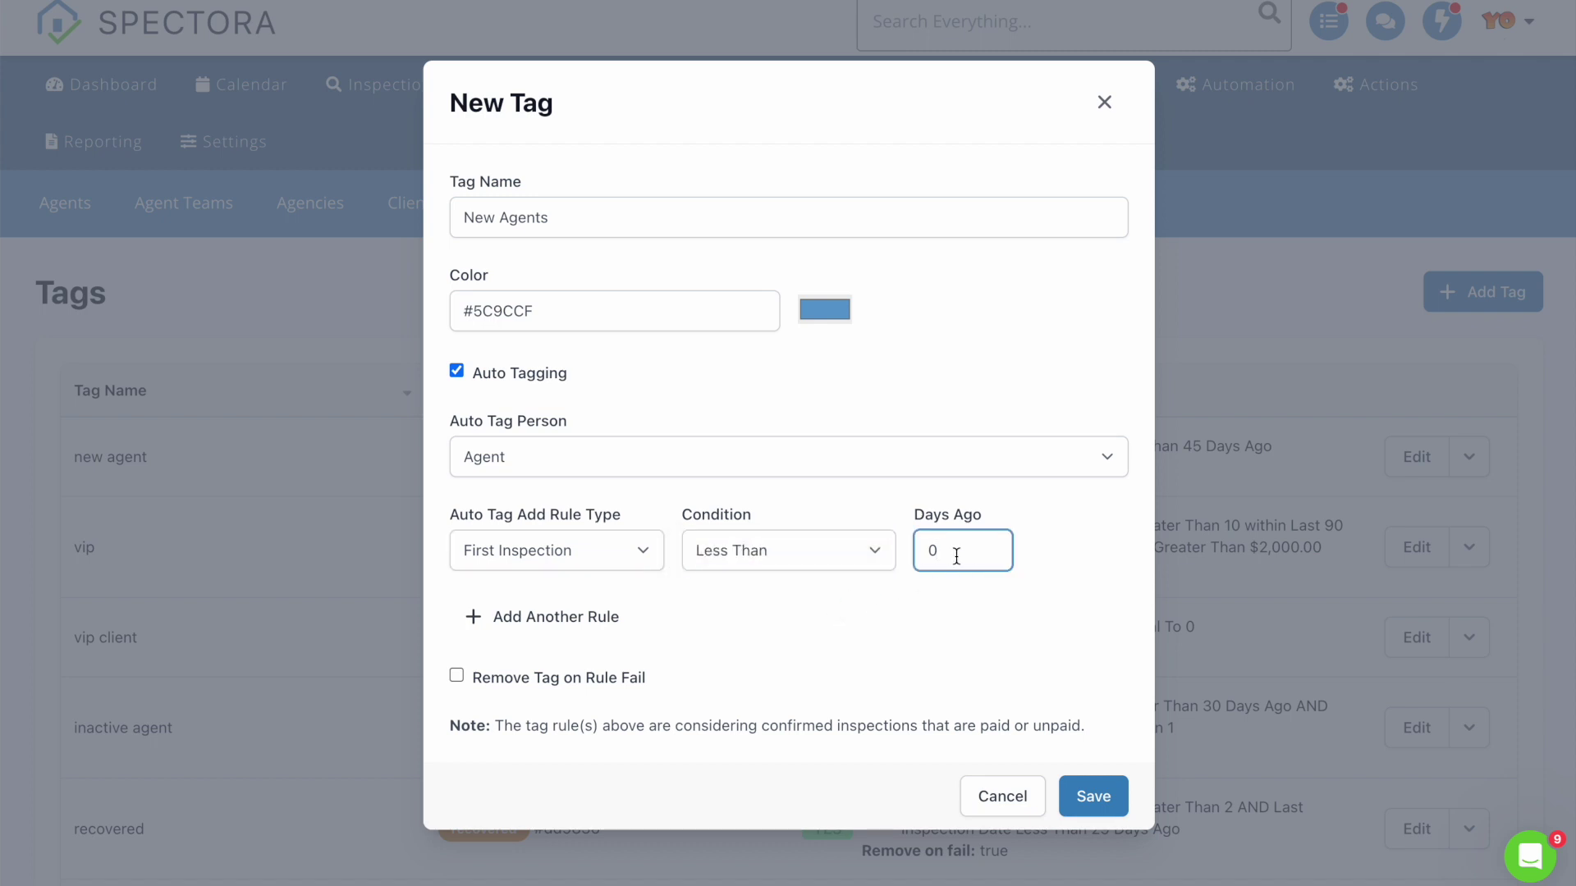
pyautogui.press('BackSpace')
pyautogui.write('45')
# Step: Enable Remove Tag on Rule Fail for the New Agents tag and save it
pyautogui.click(917, 619)
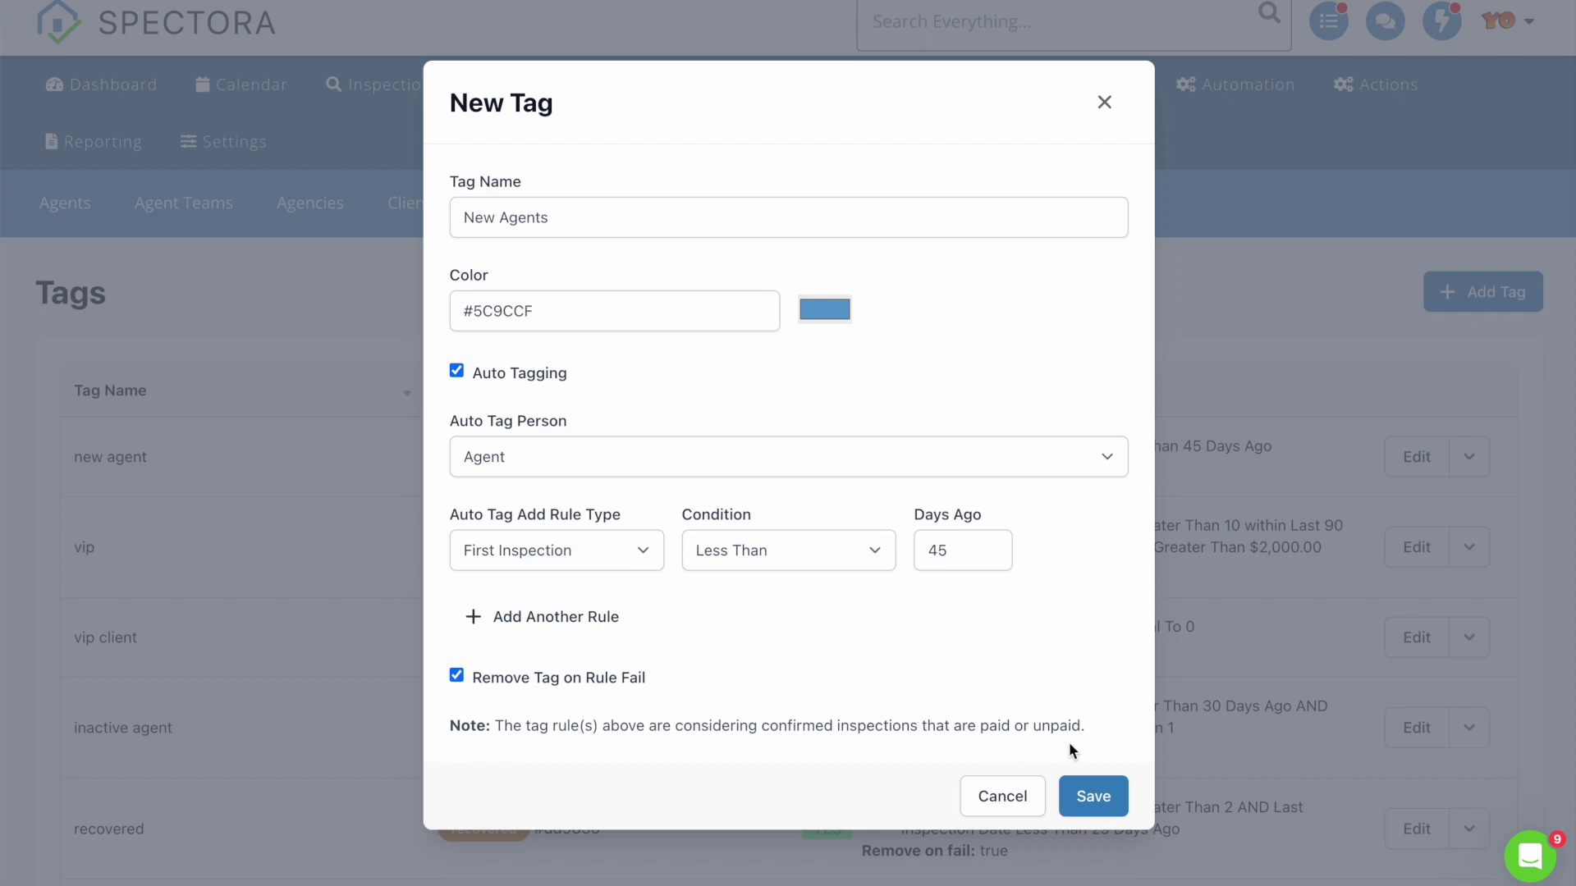
pyautogui.click(1098, 800)
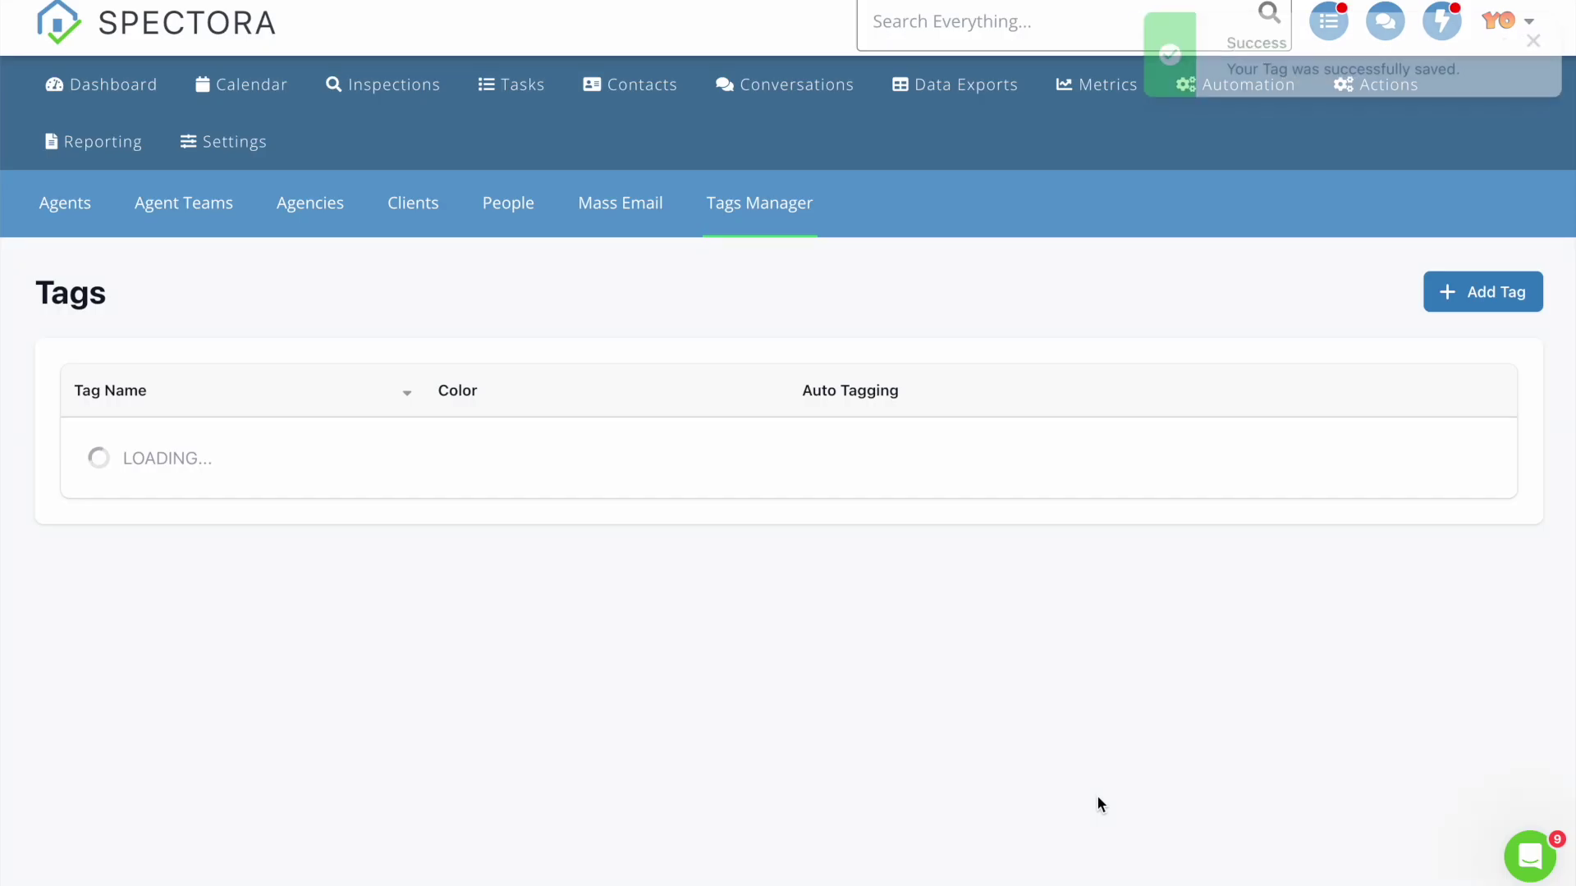
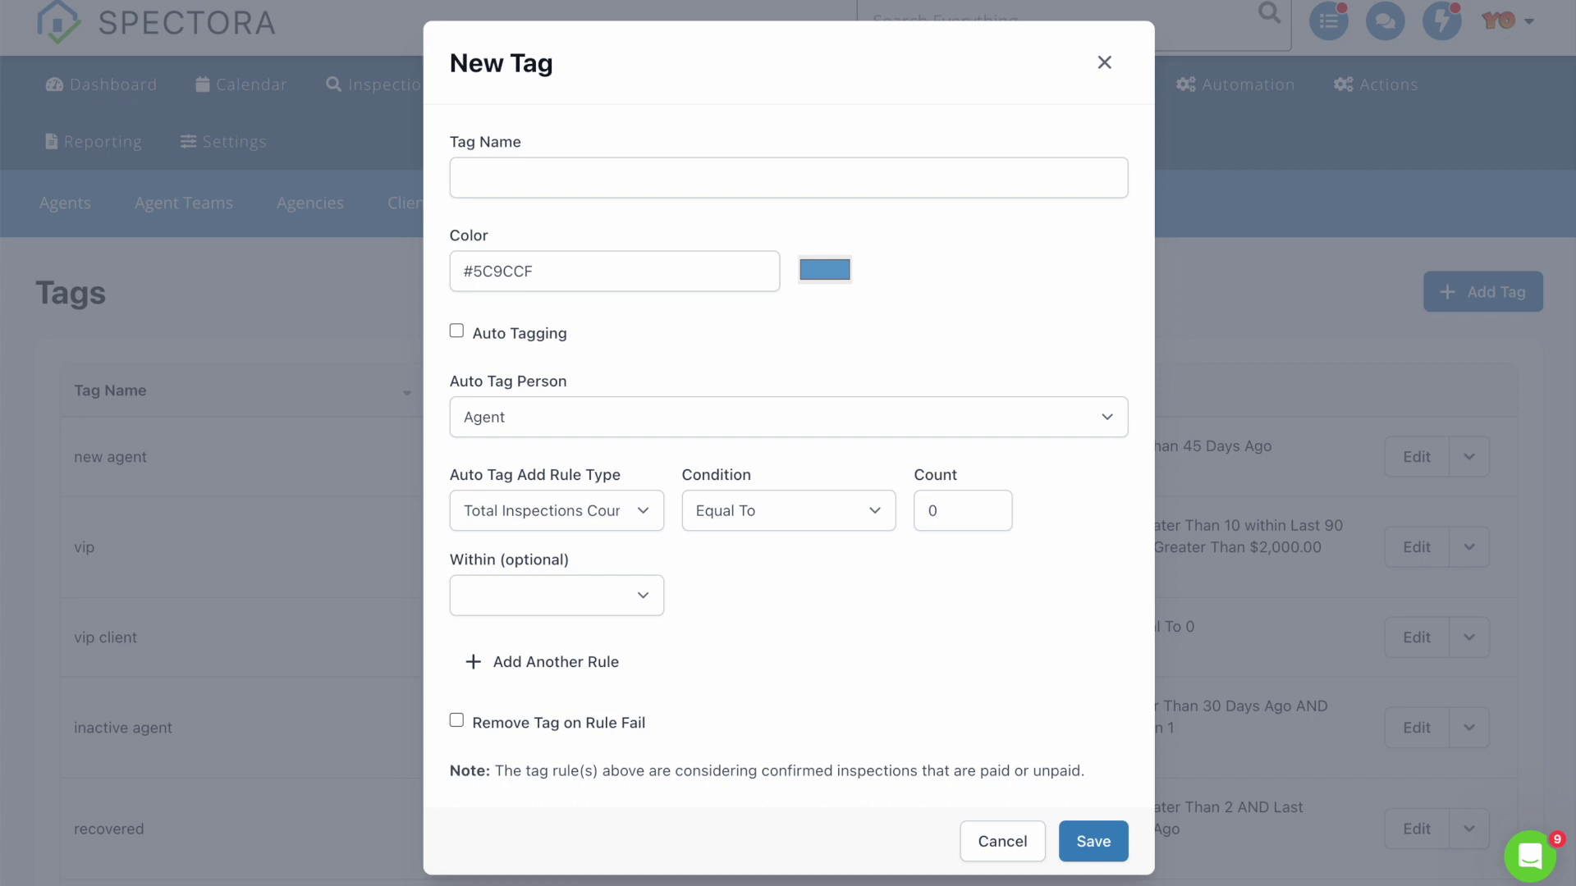
# Step: Name the new tag VIP Agents and set its color to green #5dd06a
pyautogui.click(795, 178)
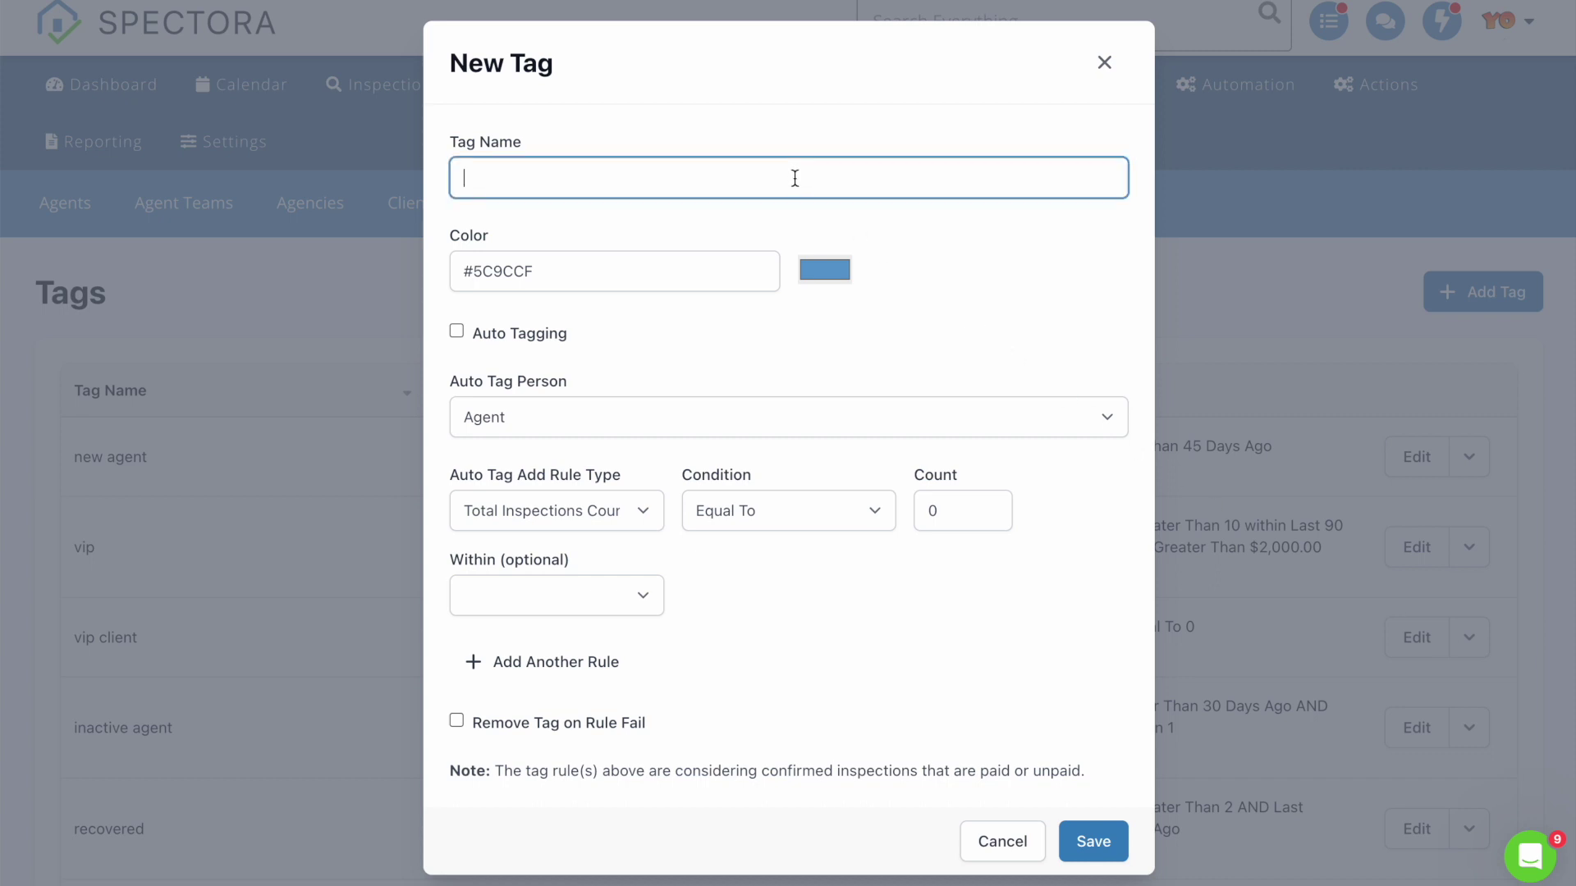
pyautogui.write('VIP Agents')
pyautogui.click(846, 273)
pyautogui.click(987, 457)
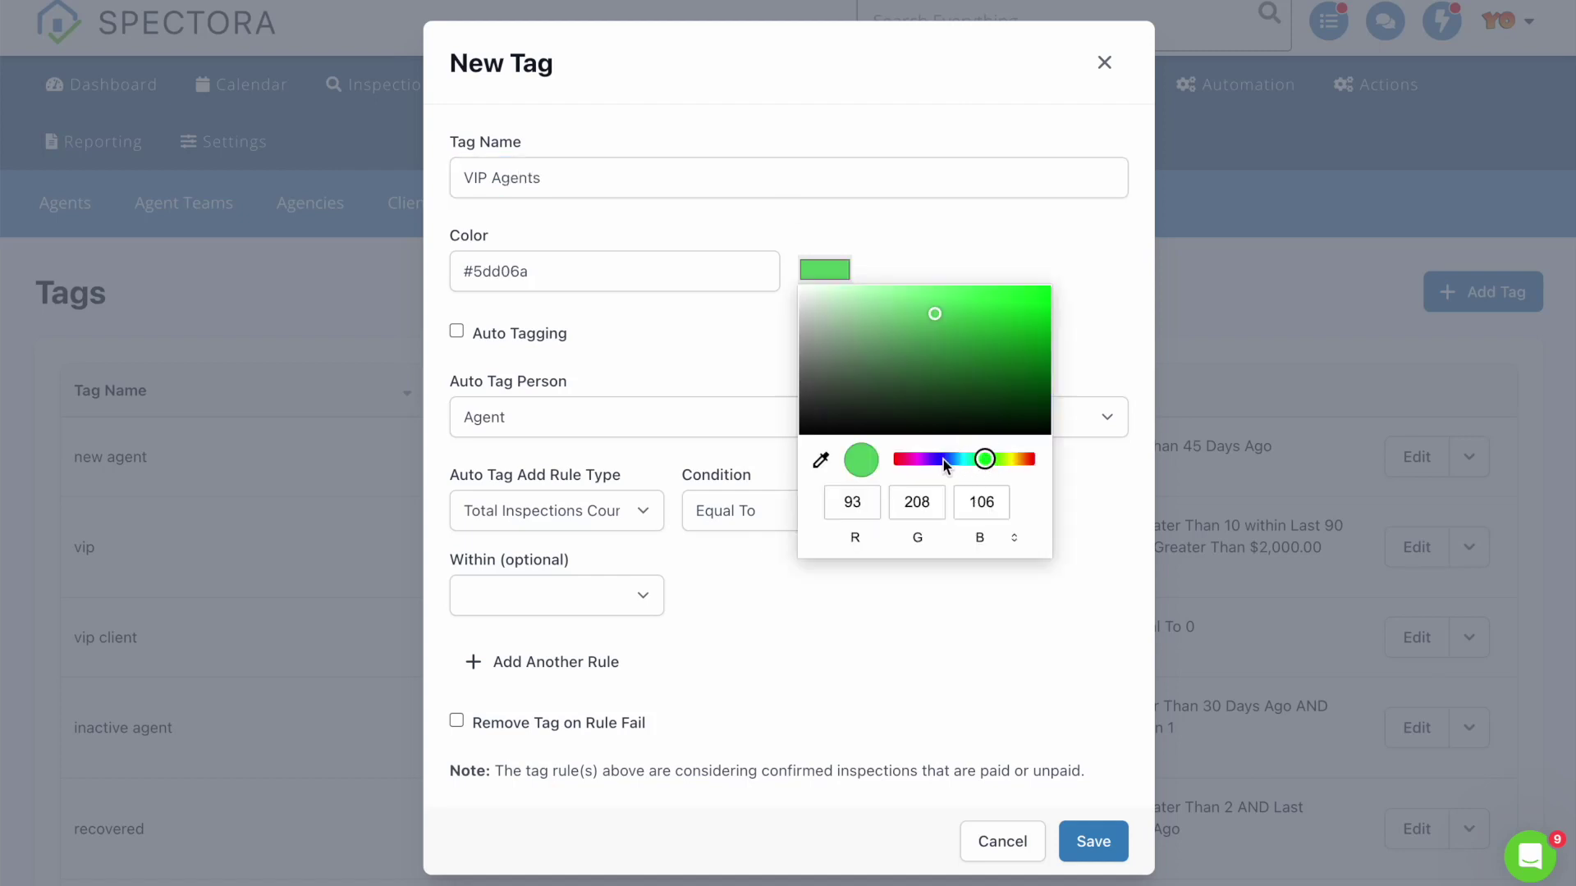
# Step: Enable auto tagging for the VIP Agents tag with Agent as the auto tag person
pyautogui.click(458, 333)
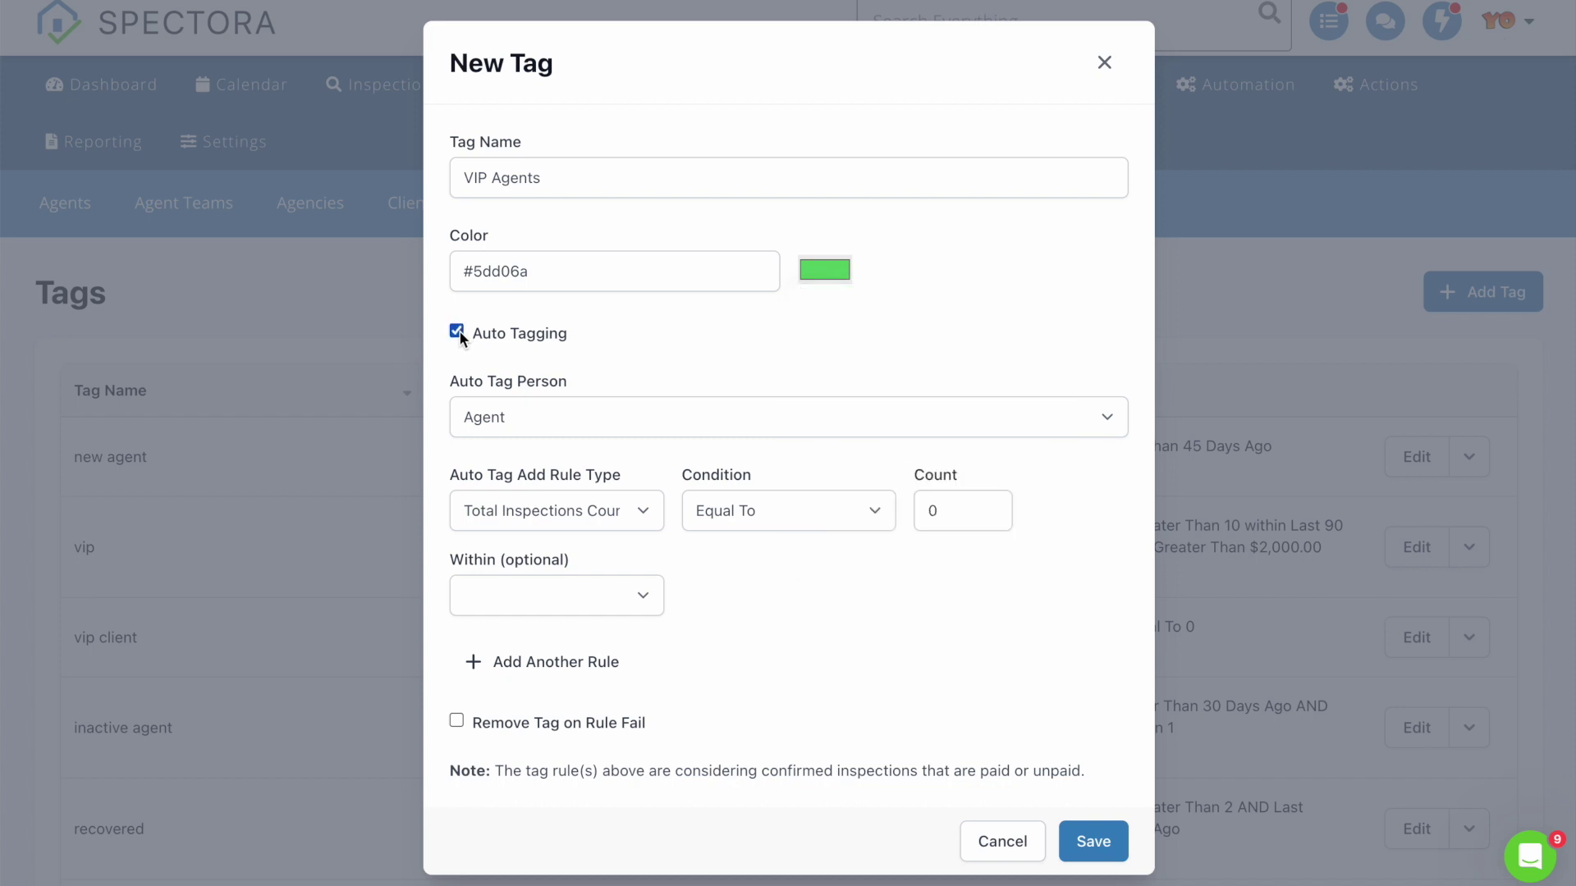
pyautogui.click(609, 419)
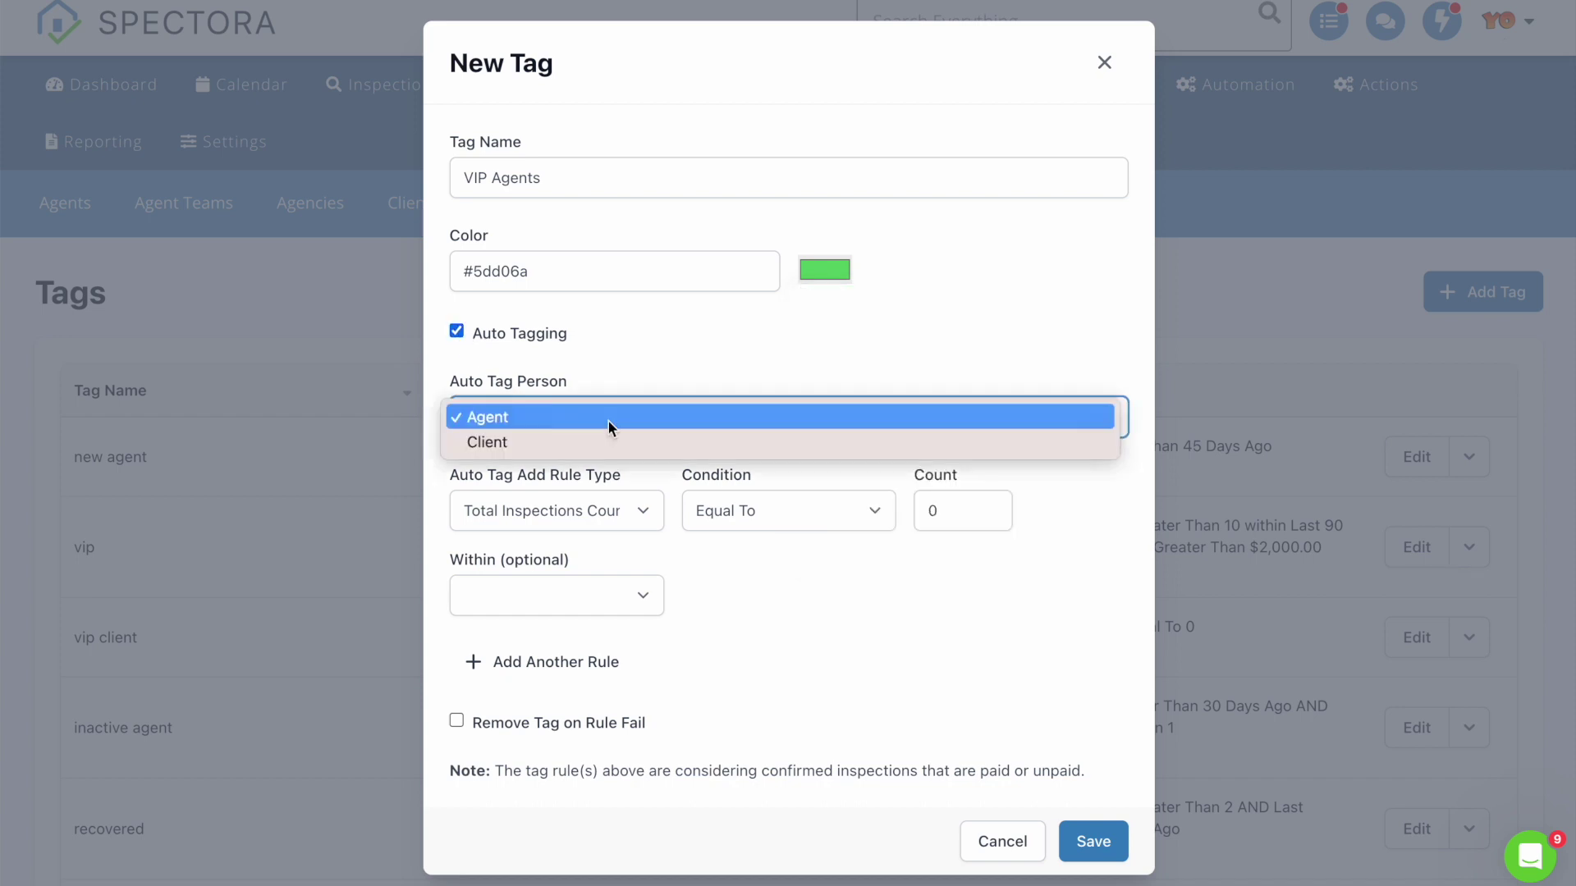
pyautogui.click(609, 422)
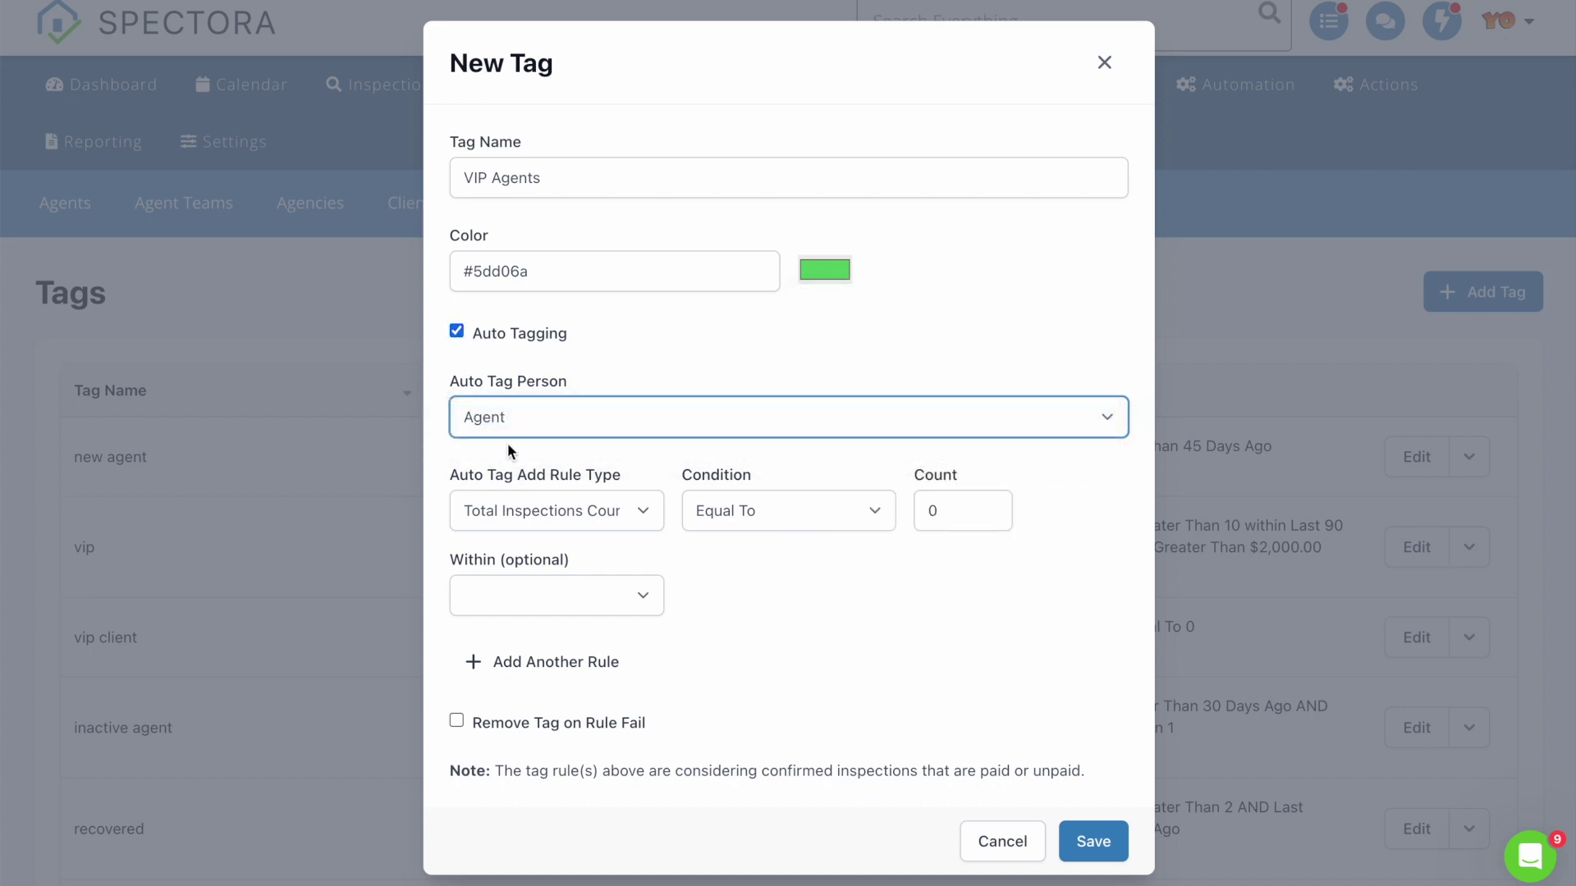
# Step: Set the VIP Agents tag's first rule to Total Inspections Count greater than 9
pyautogui.click(645, 512)
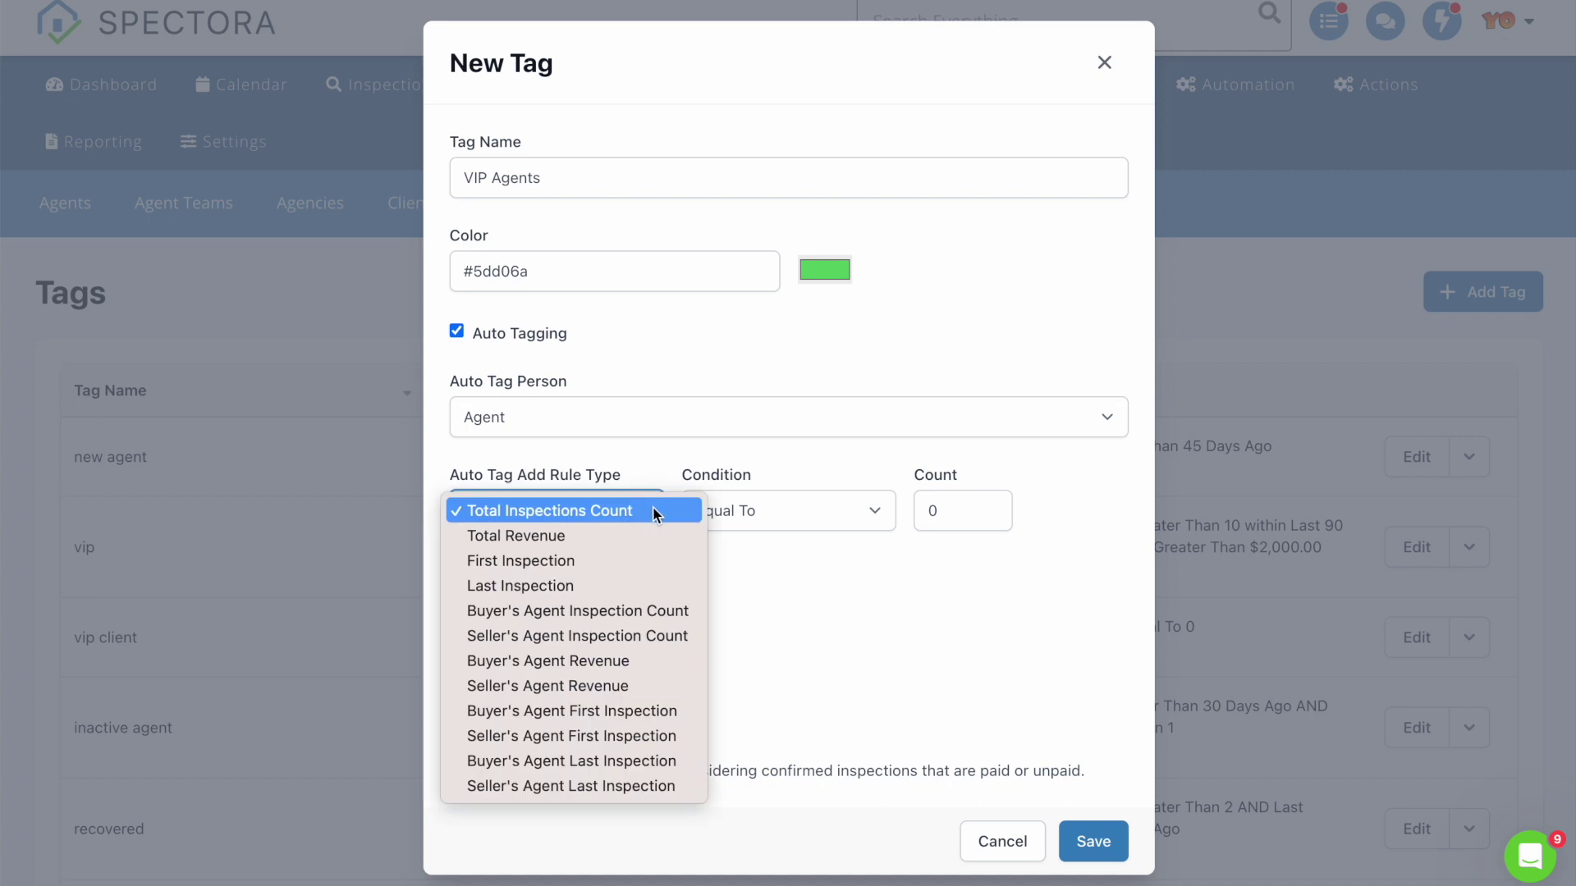
pyautogui.click(654, 510)
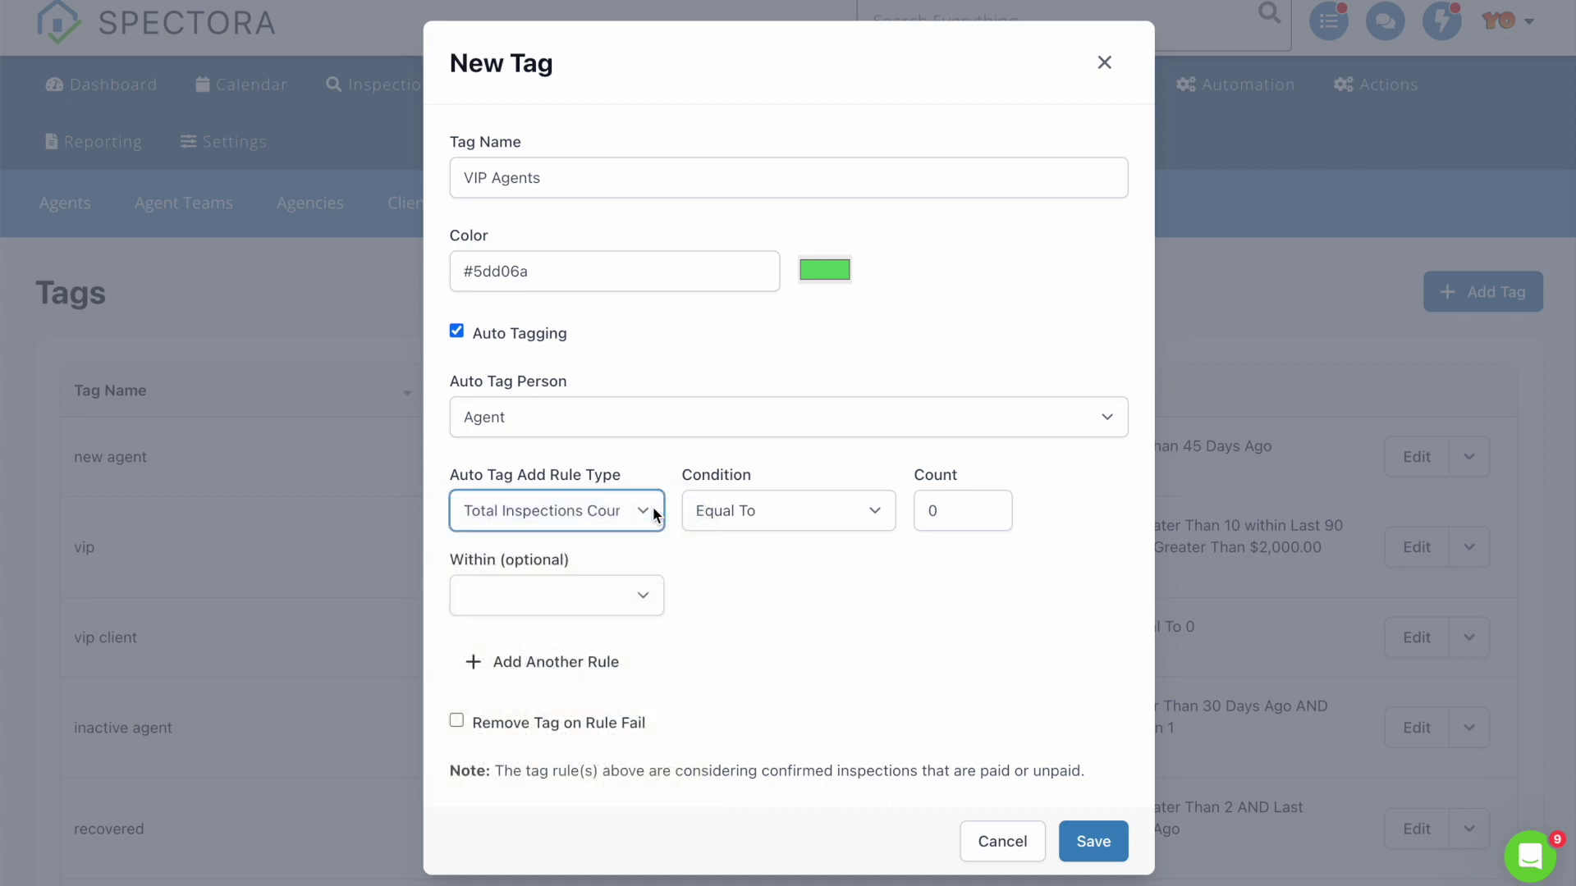
pyautogui.click(807, 511)
pyautogui.click(809, 538)
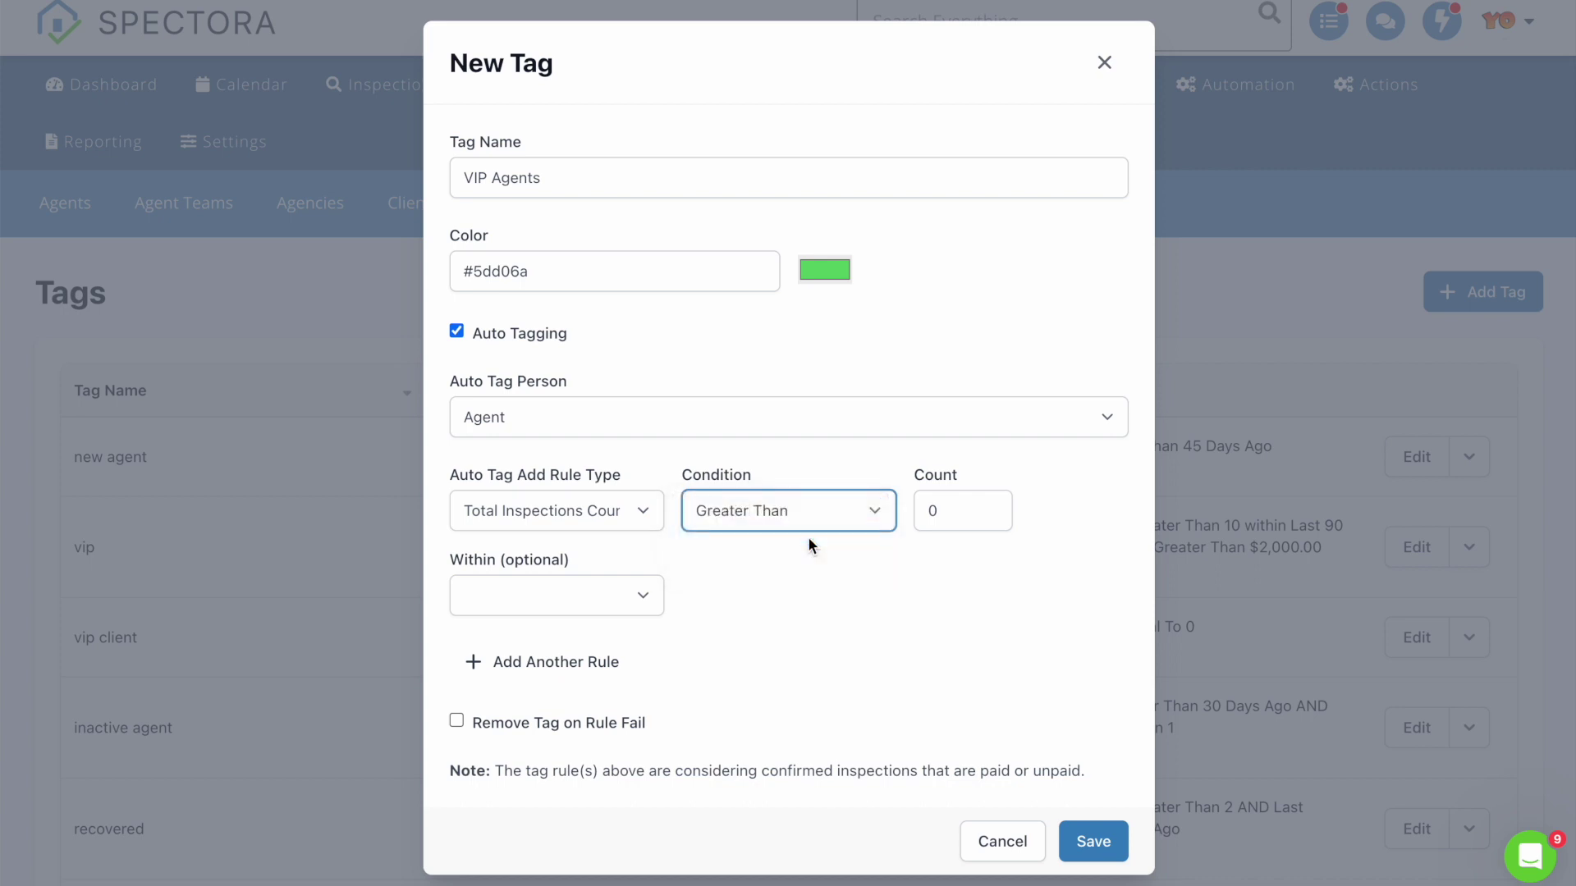
pyautogui.doubleClick(934, 509)
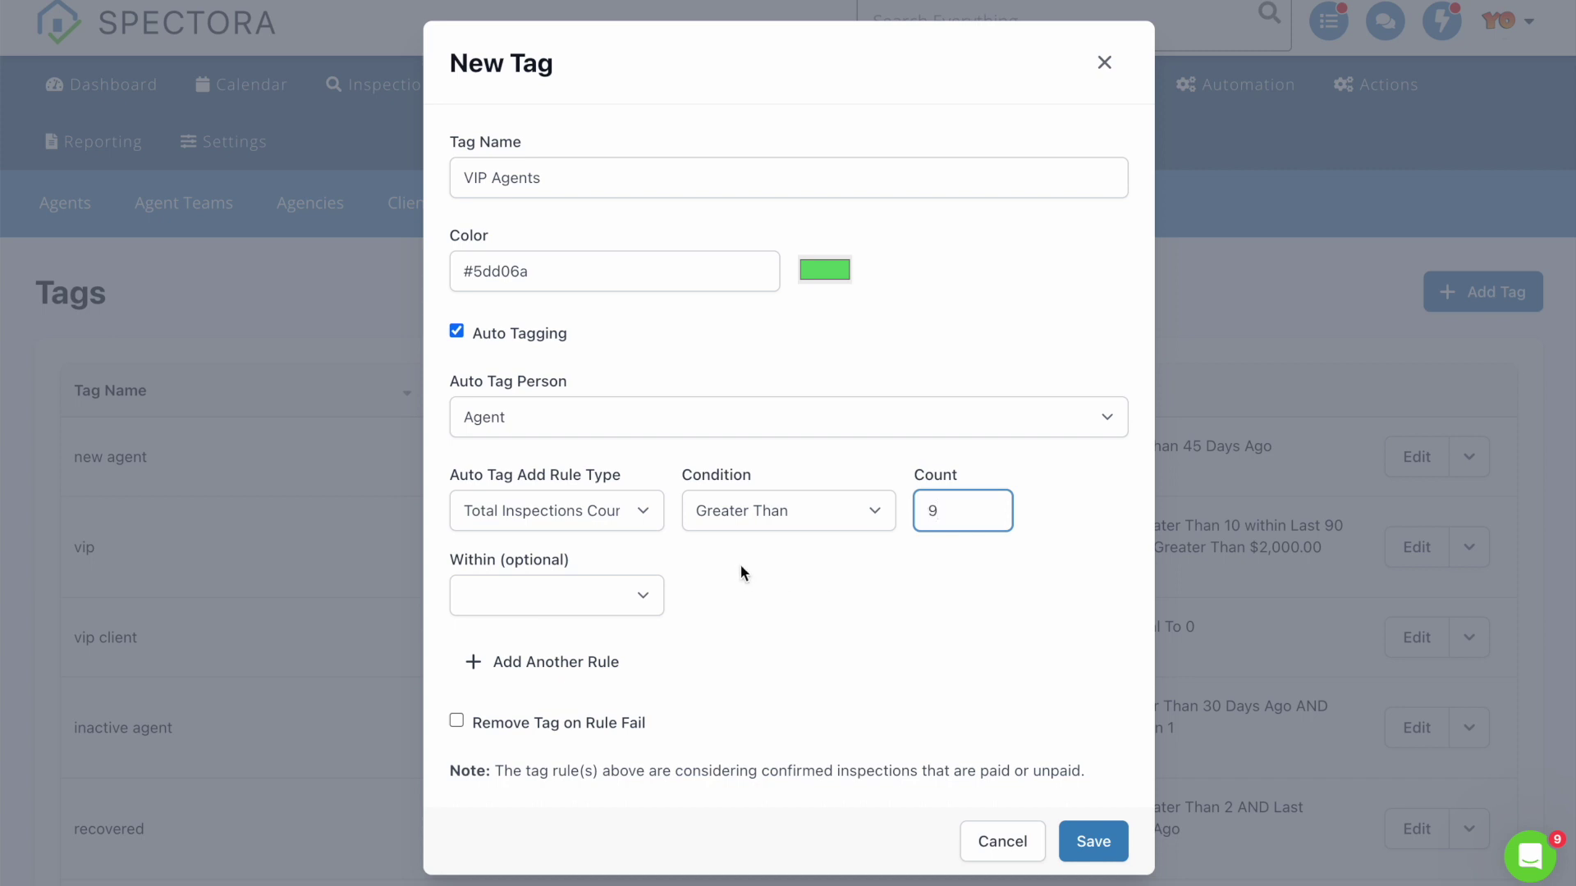
# Step: Restrict the inspections count rule to within the last 60 days
pyautogui.click(642, 594)
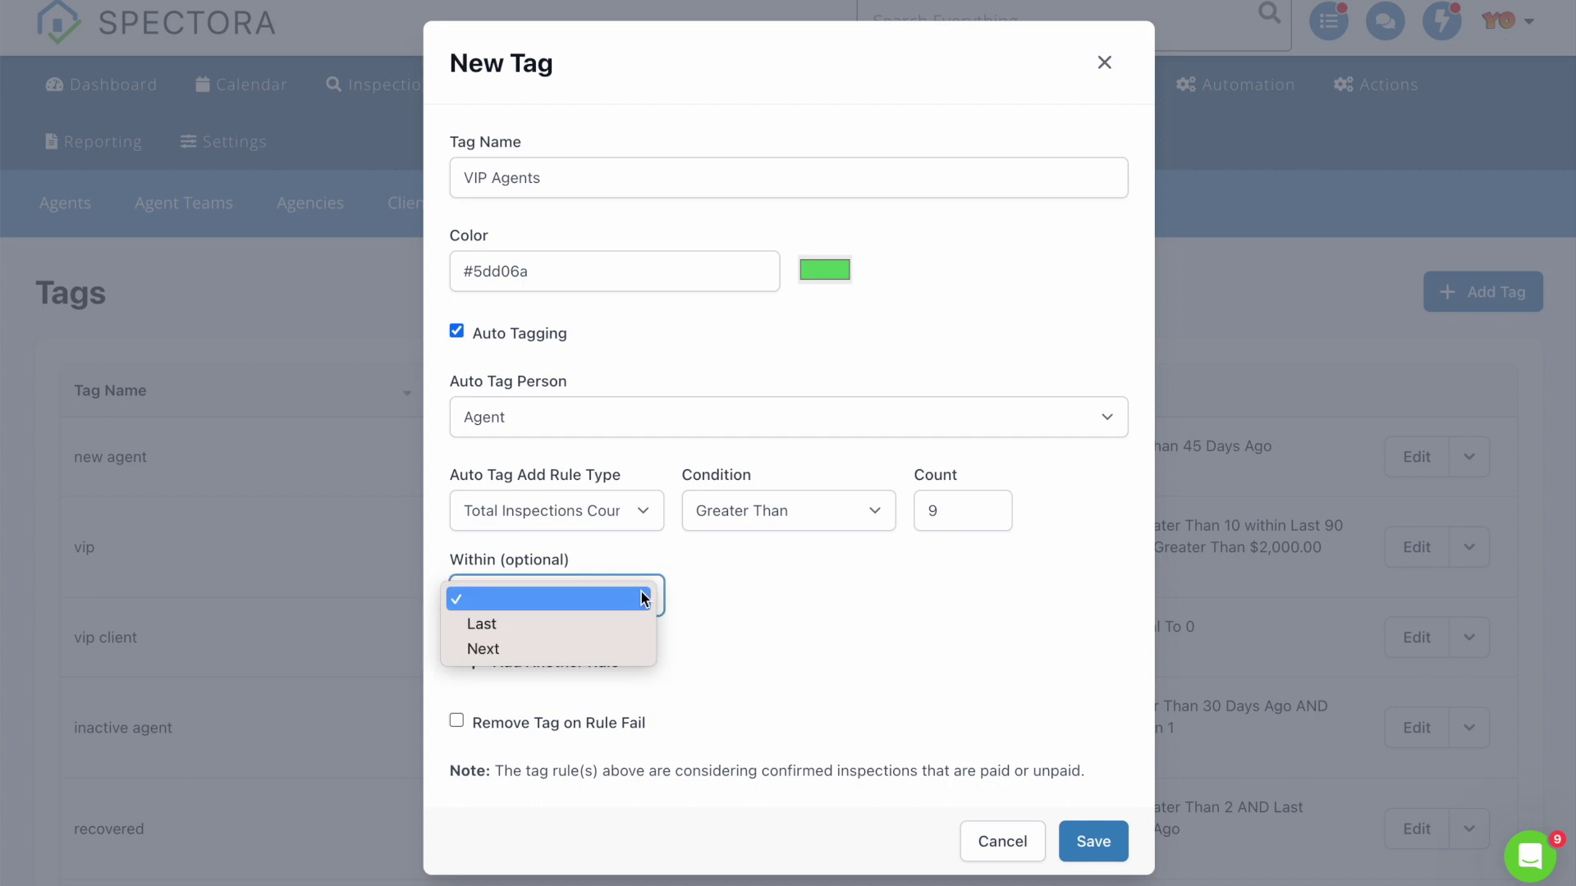
pyautogui.click(633, 623)
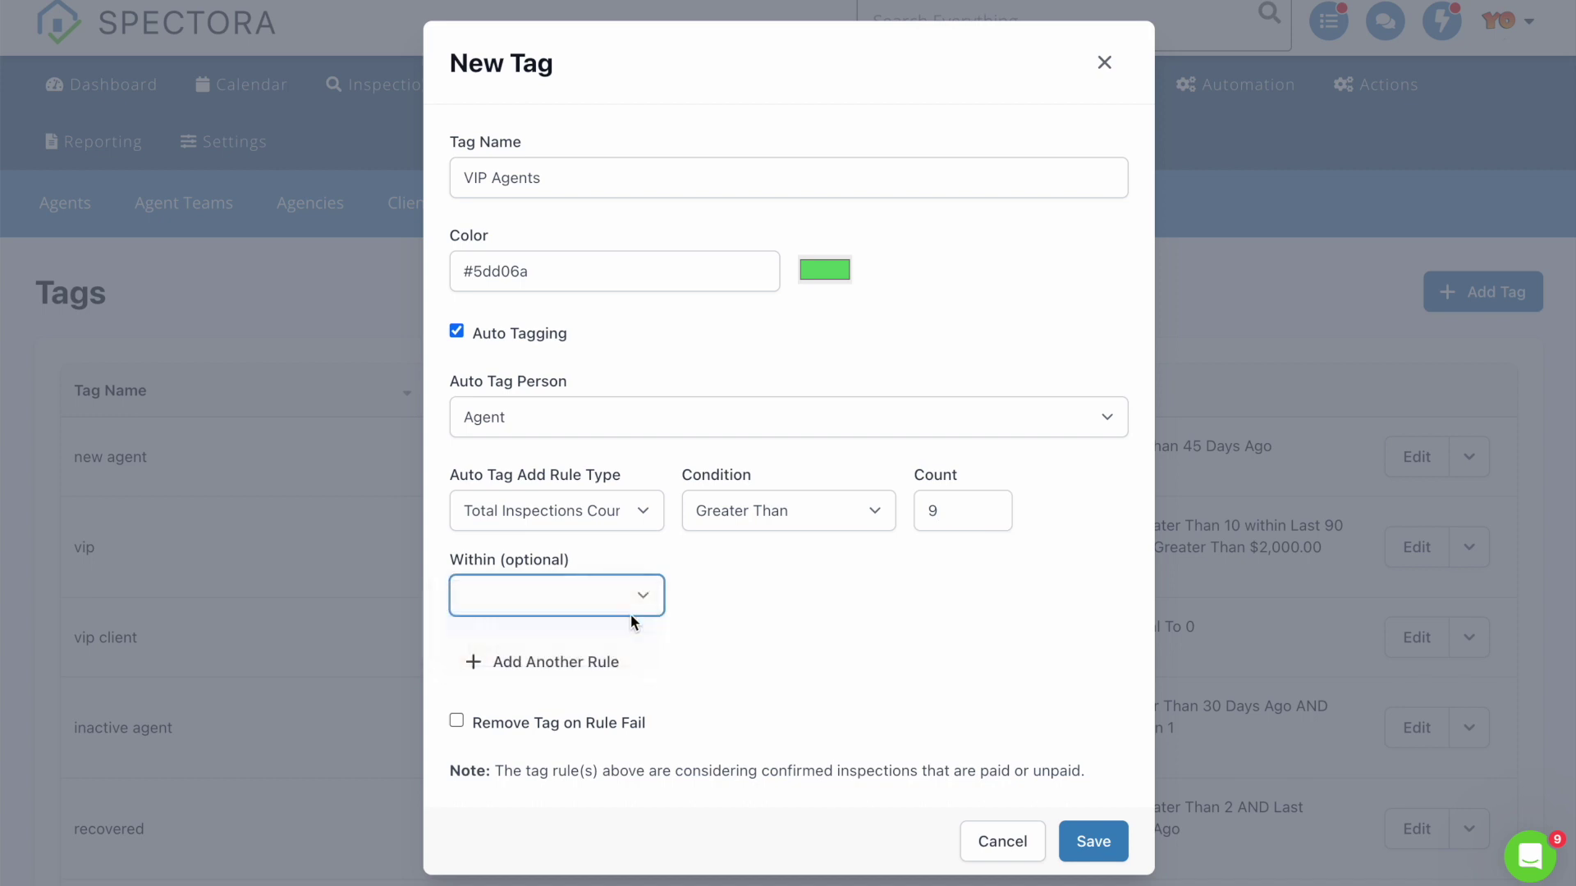
pyautogui.click(762, 596)
pyautogui.write('60')
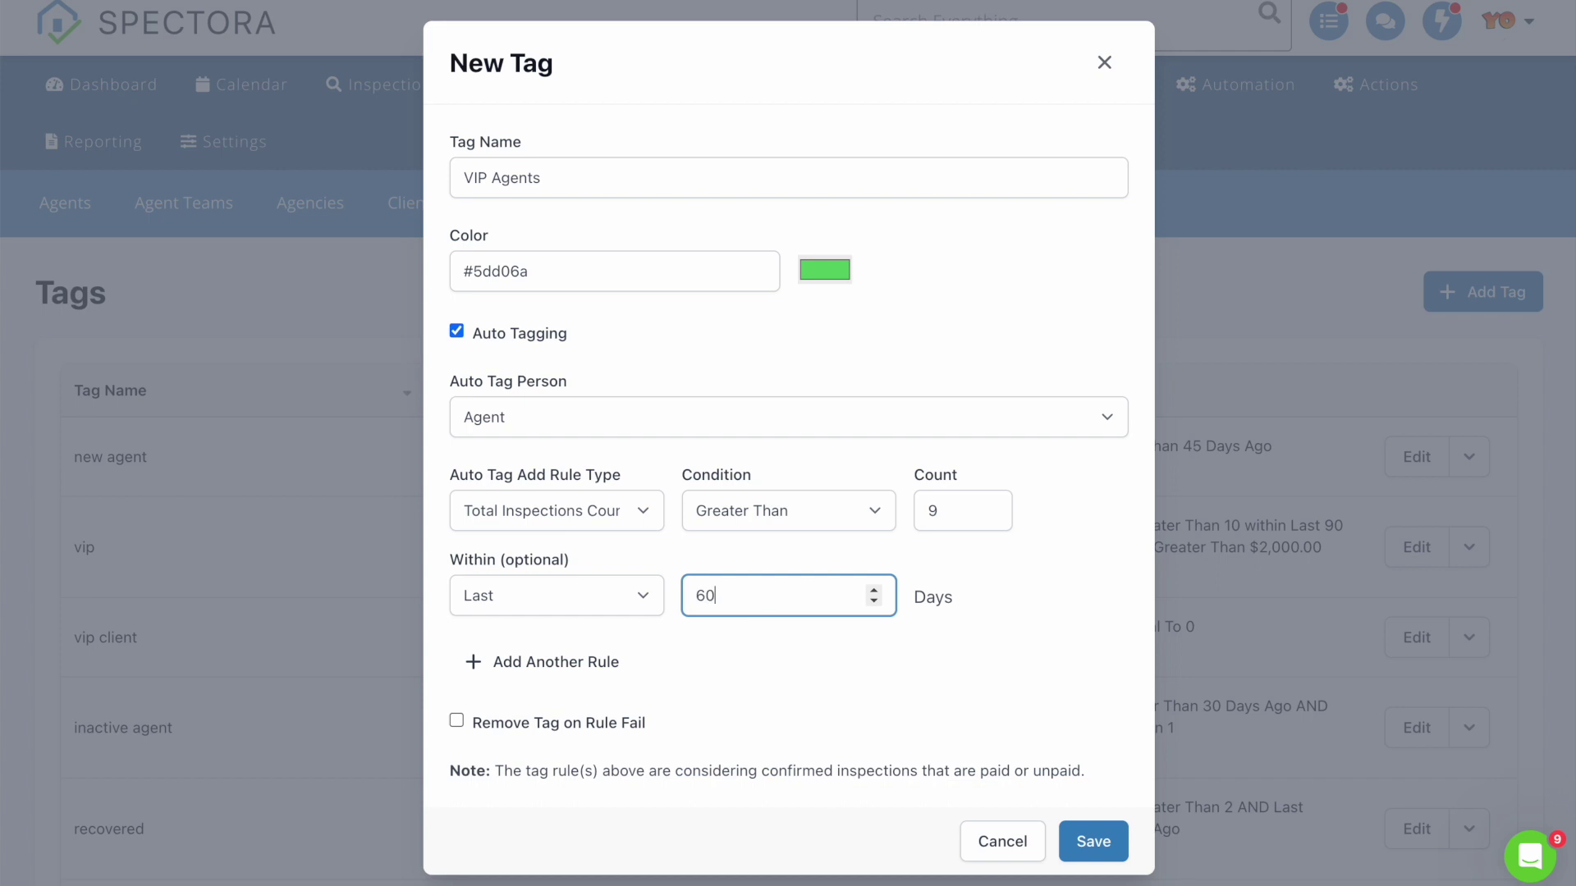
pyautogui.click(755, 672)
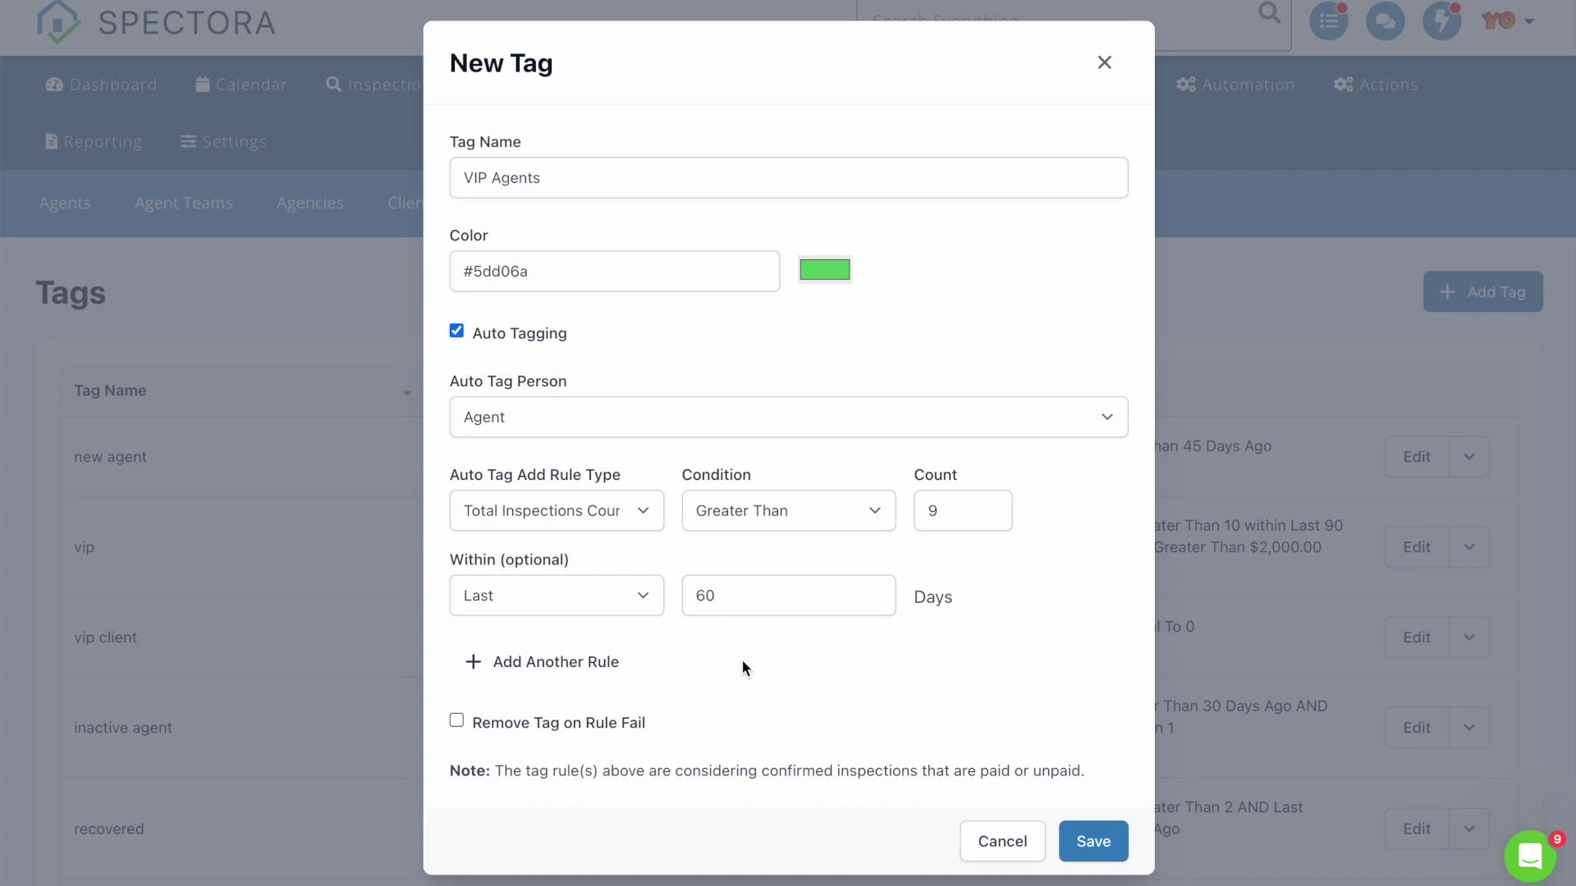
# Step: Add a second auto tag rule and combine it with the first using OR
pyautogui.click(480, 665)
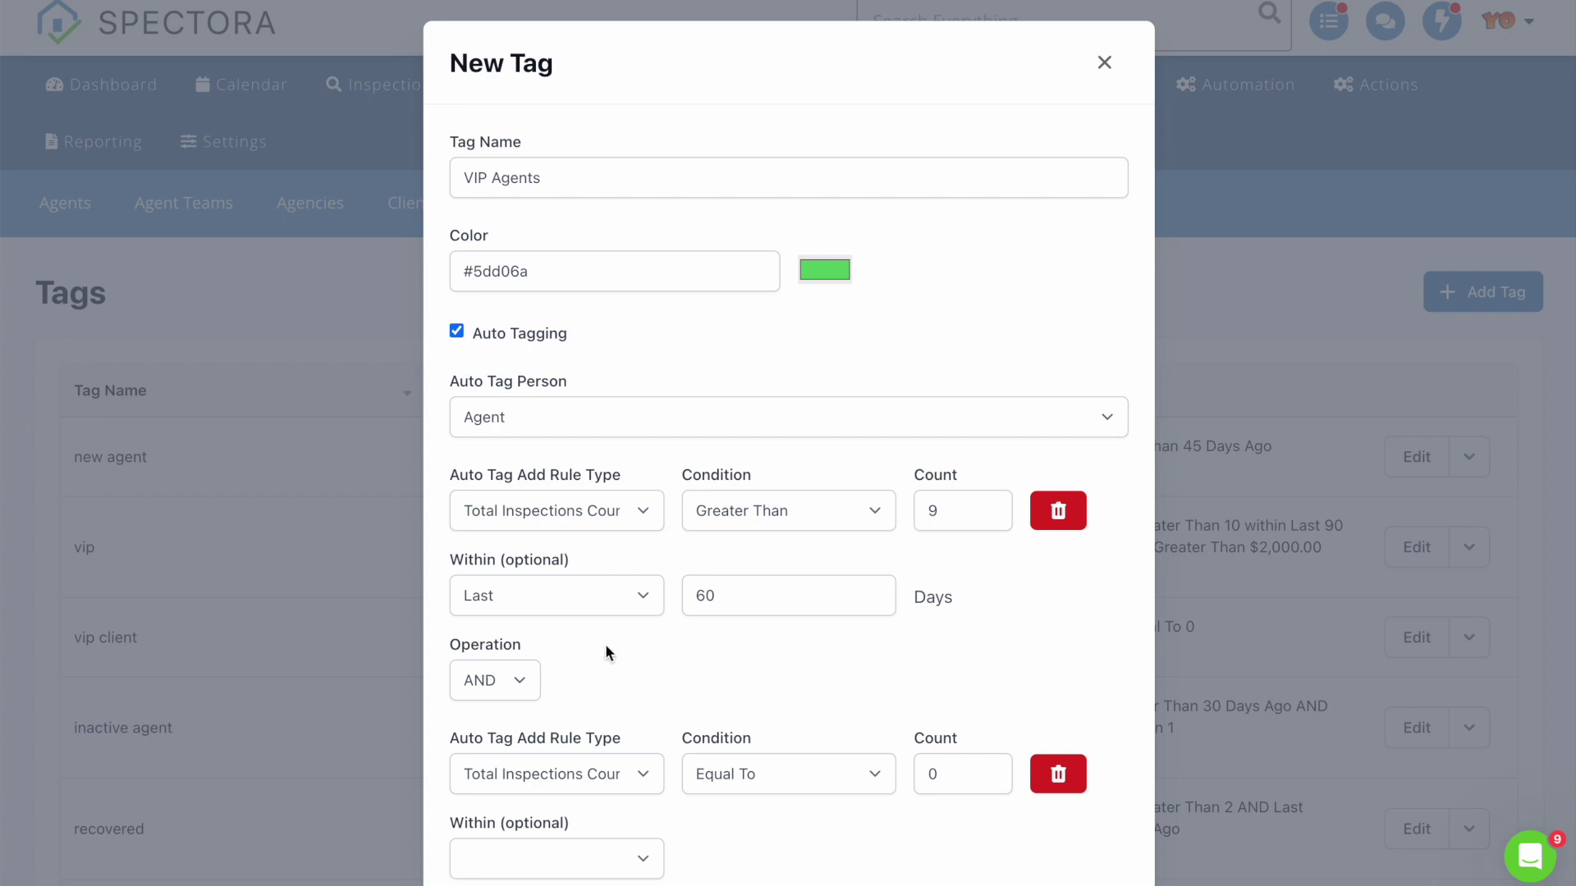
pyautogui.click(520, 679)
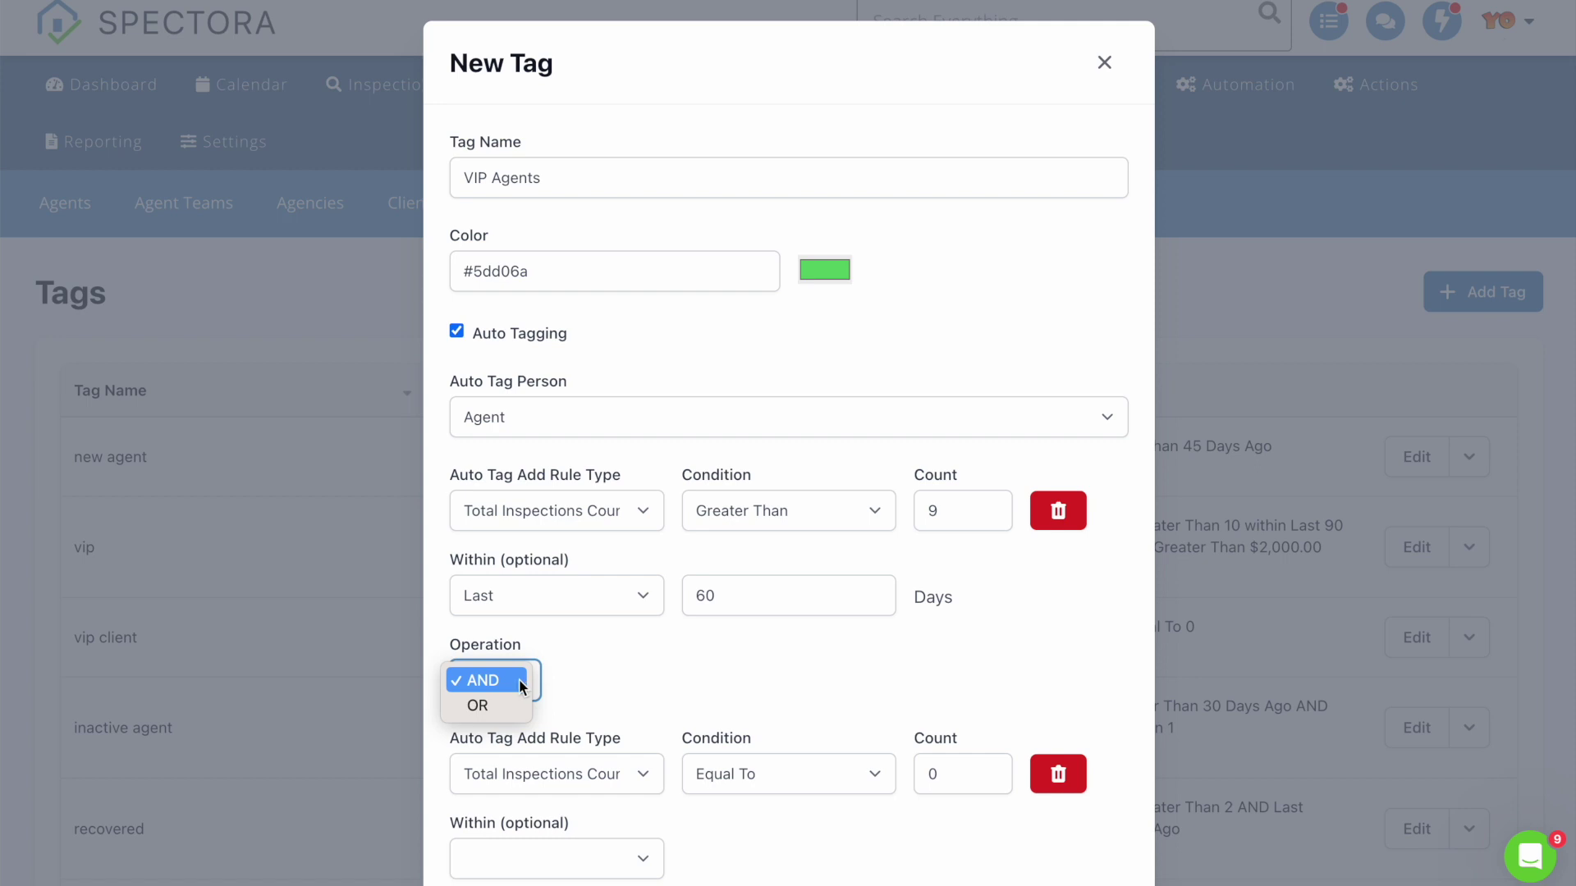
pyautogui.click(515, 710)
# Step: Set the second rule to Total Revenue greater than 5000
pyautogui.scroll(-4, 687, 673)
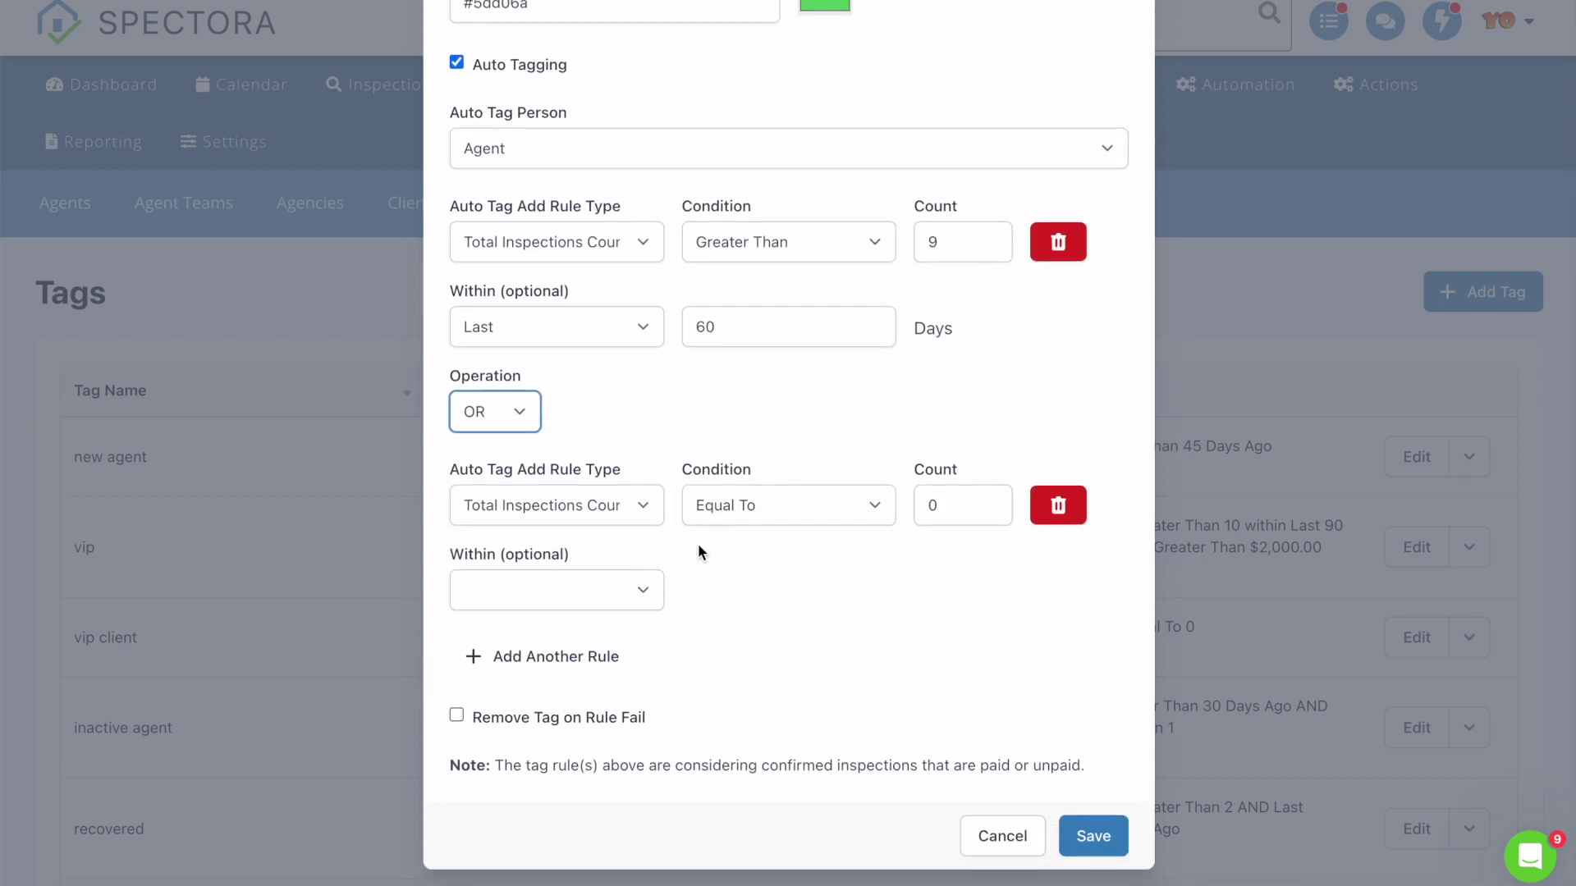
pyautogui.click(645, 506)
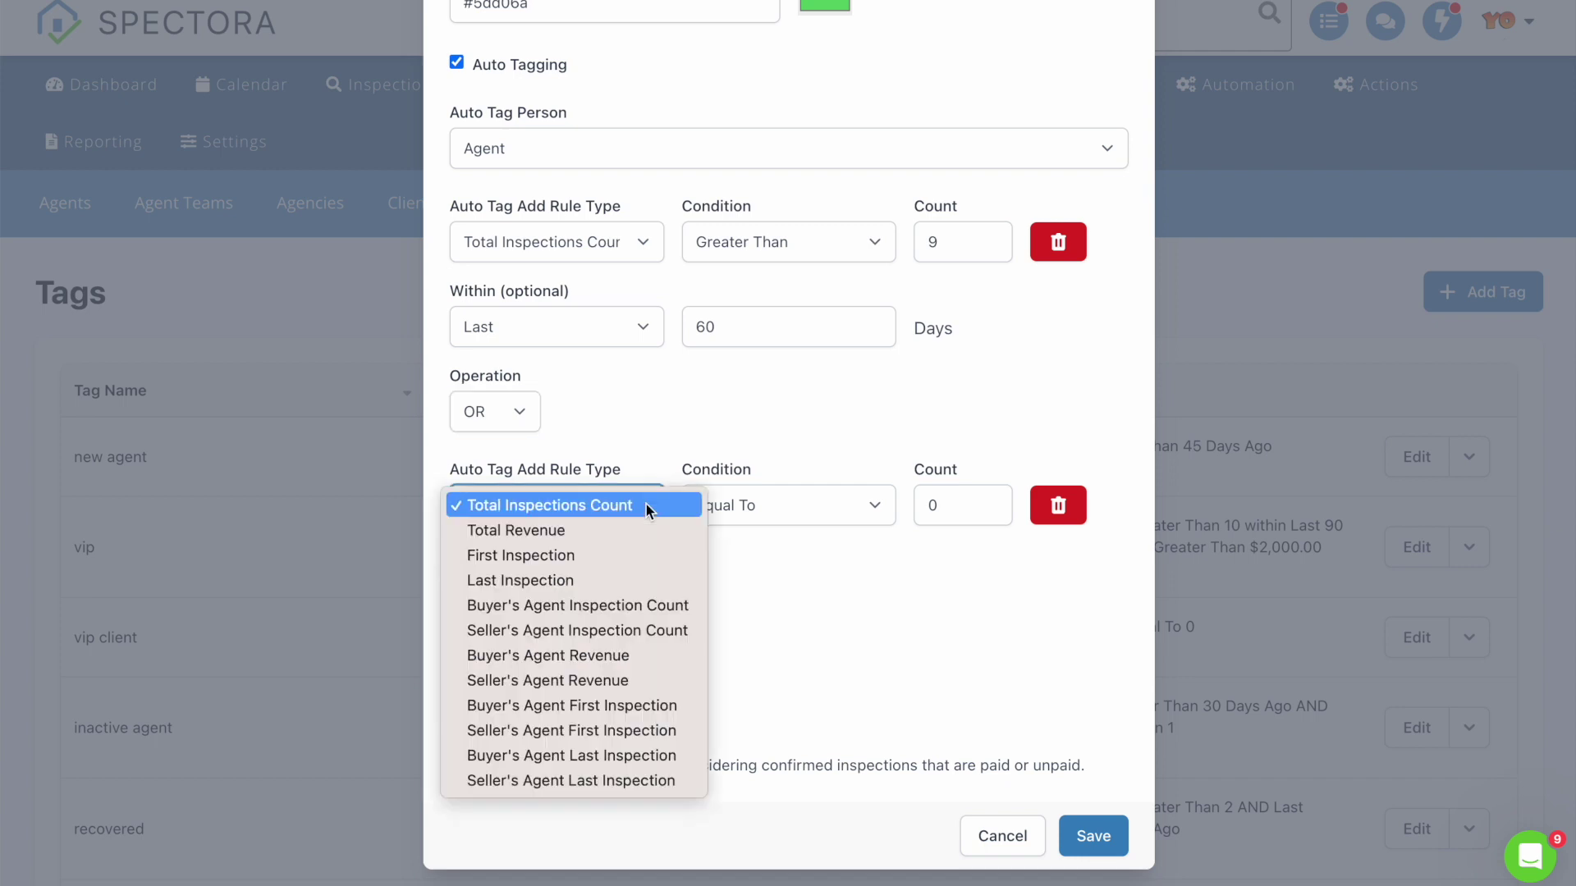
pyautogui.click(638, 530)
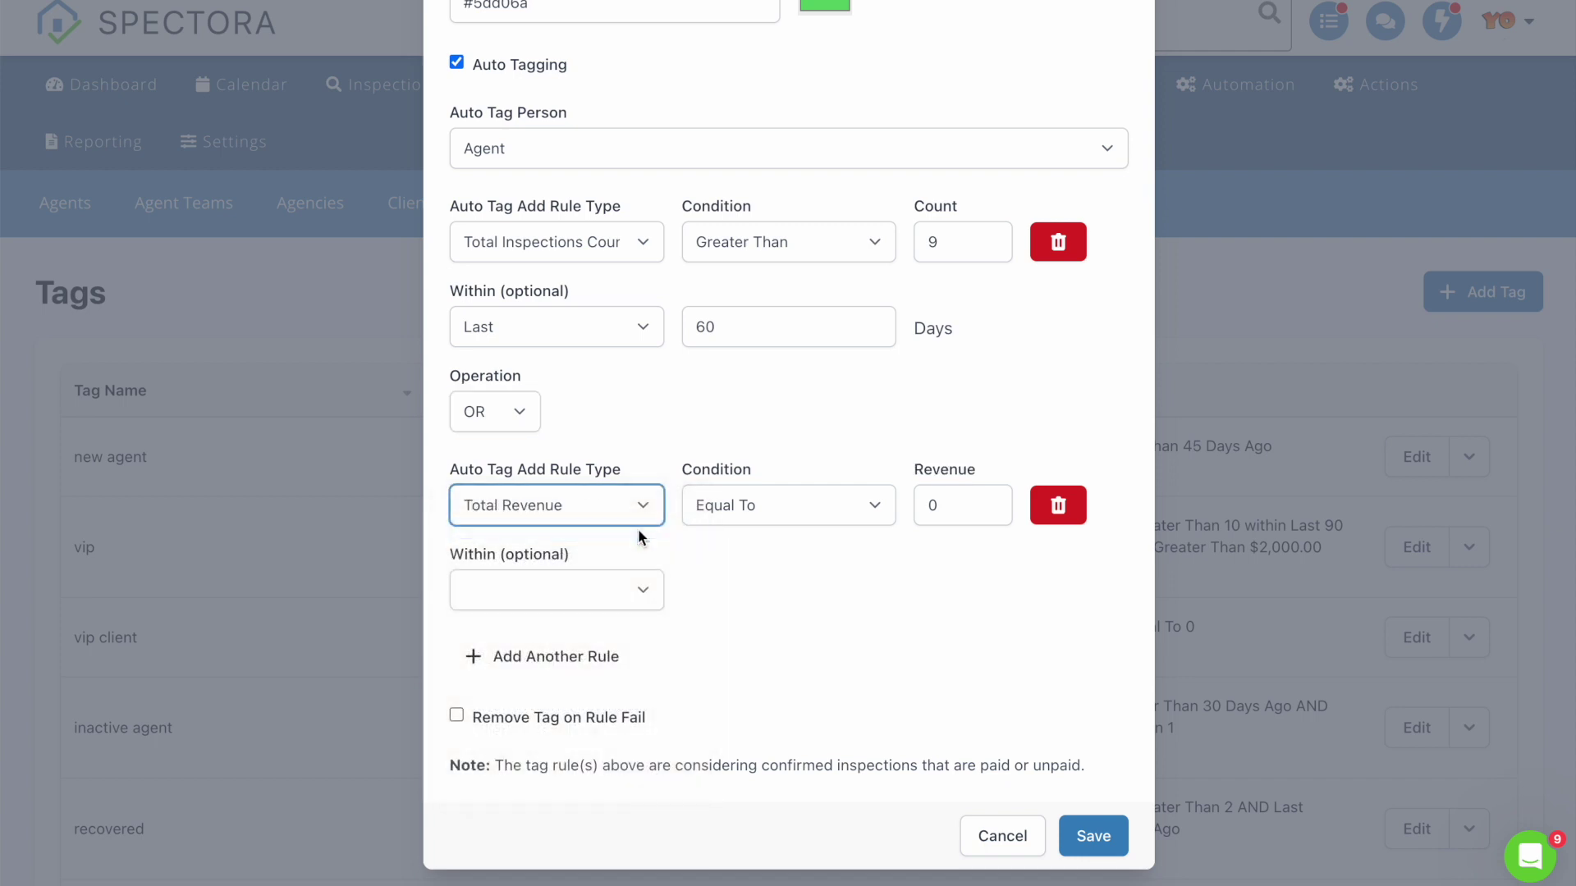
pyautogui.click(862, 505)
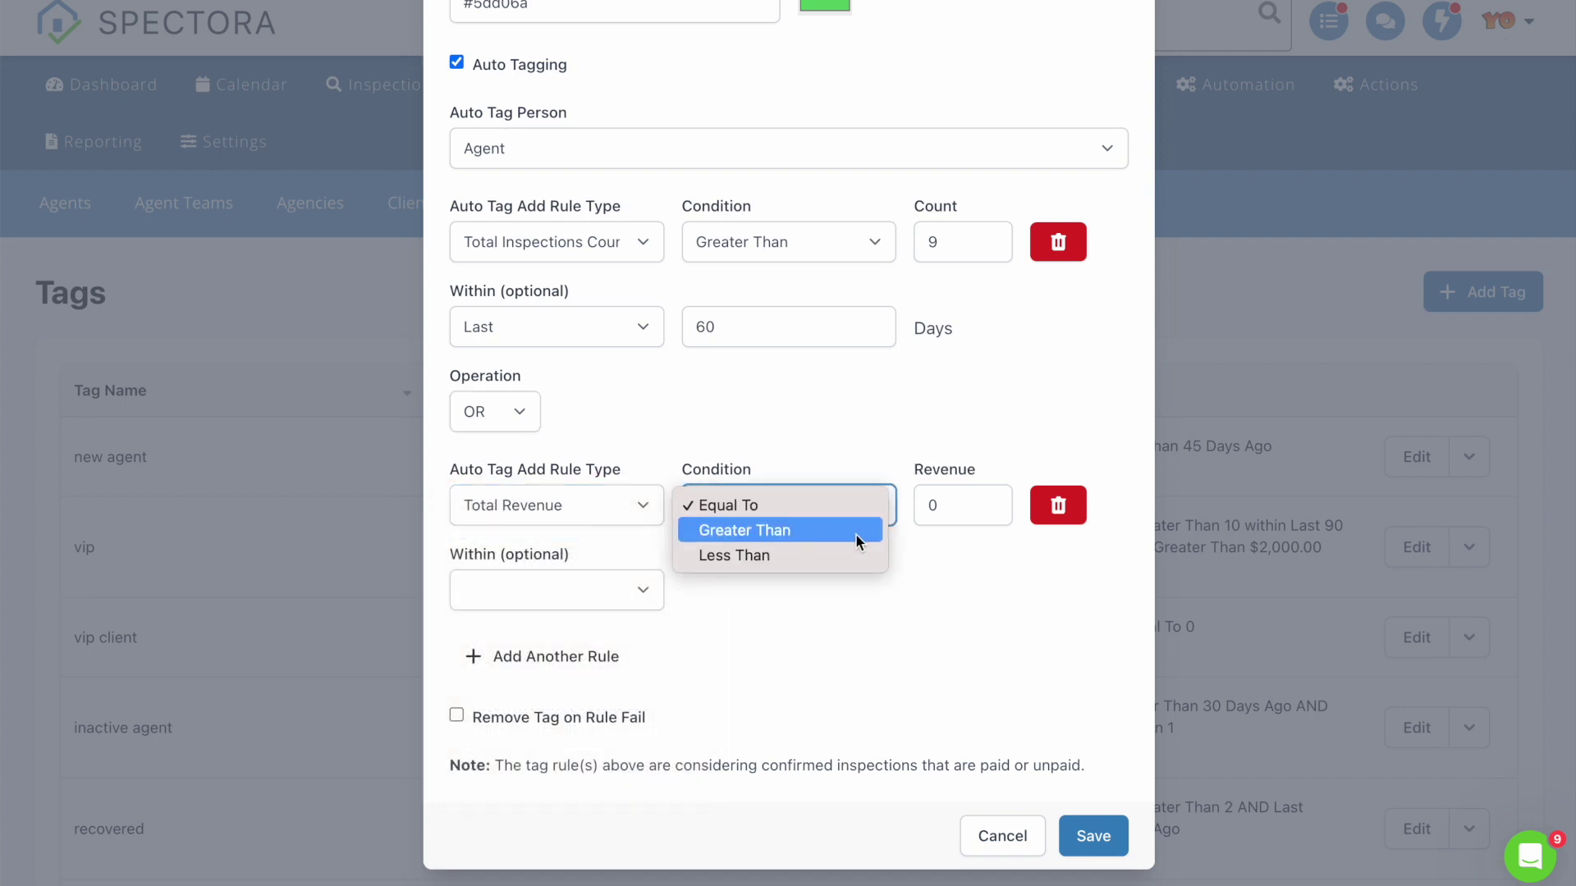
pyautogui.click(858, 529)
pyautogui.doubleClick(962, 508)
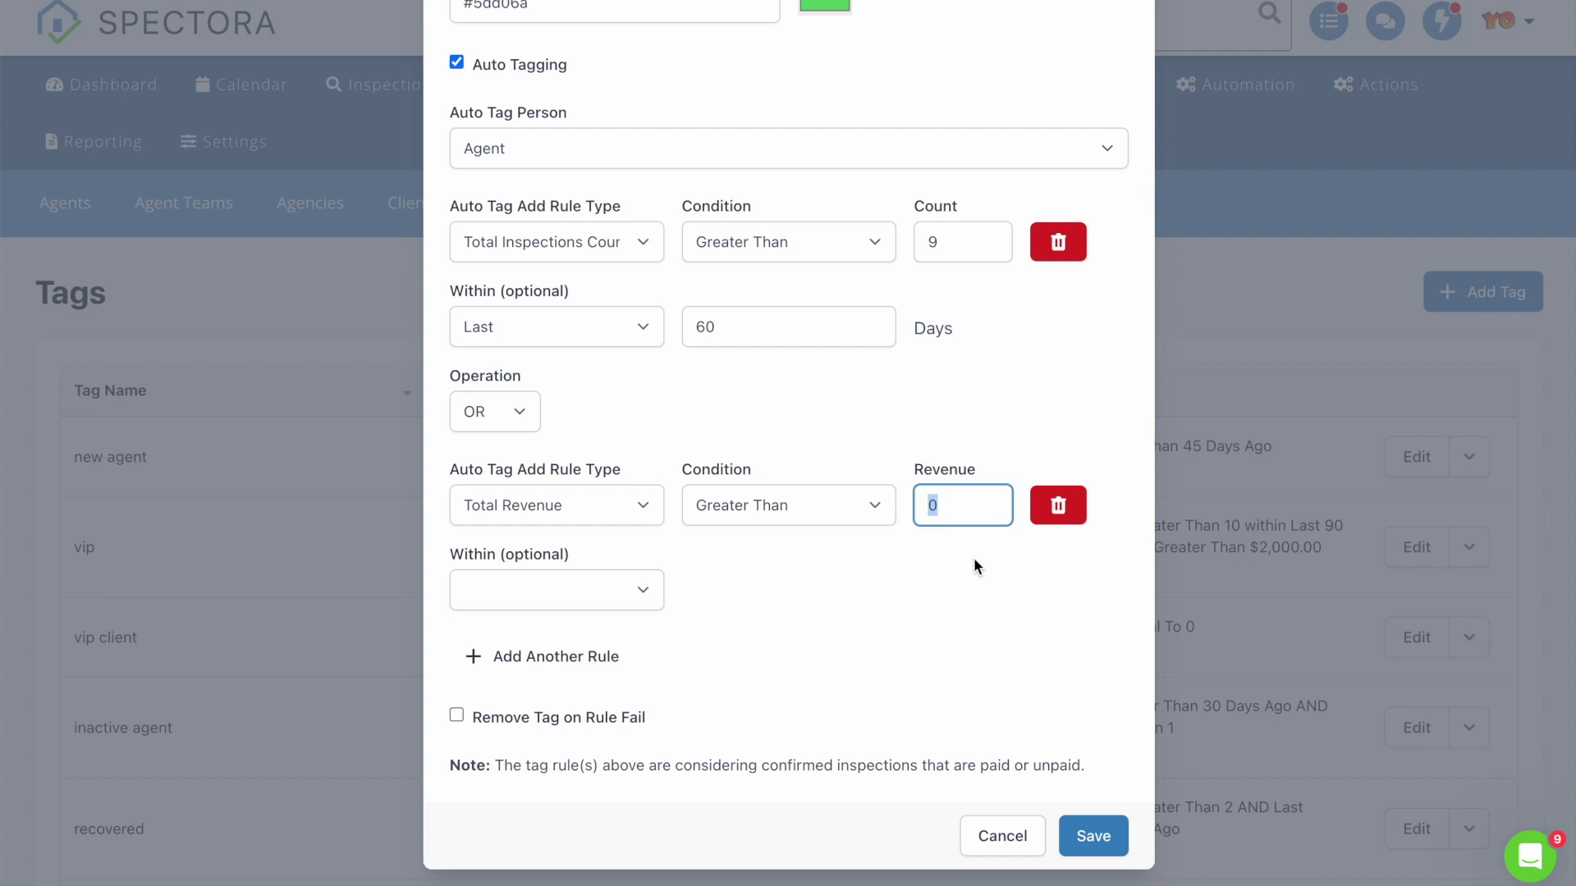
pyautogui.write('5000')
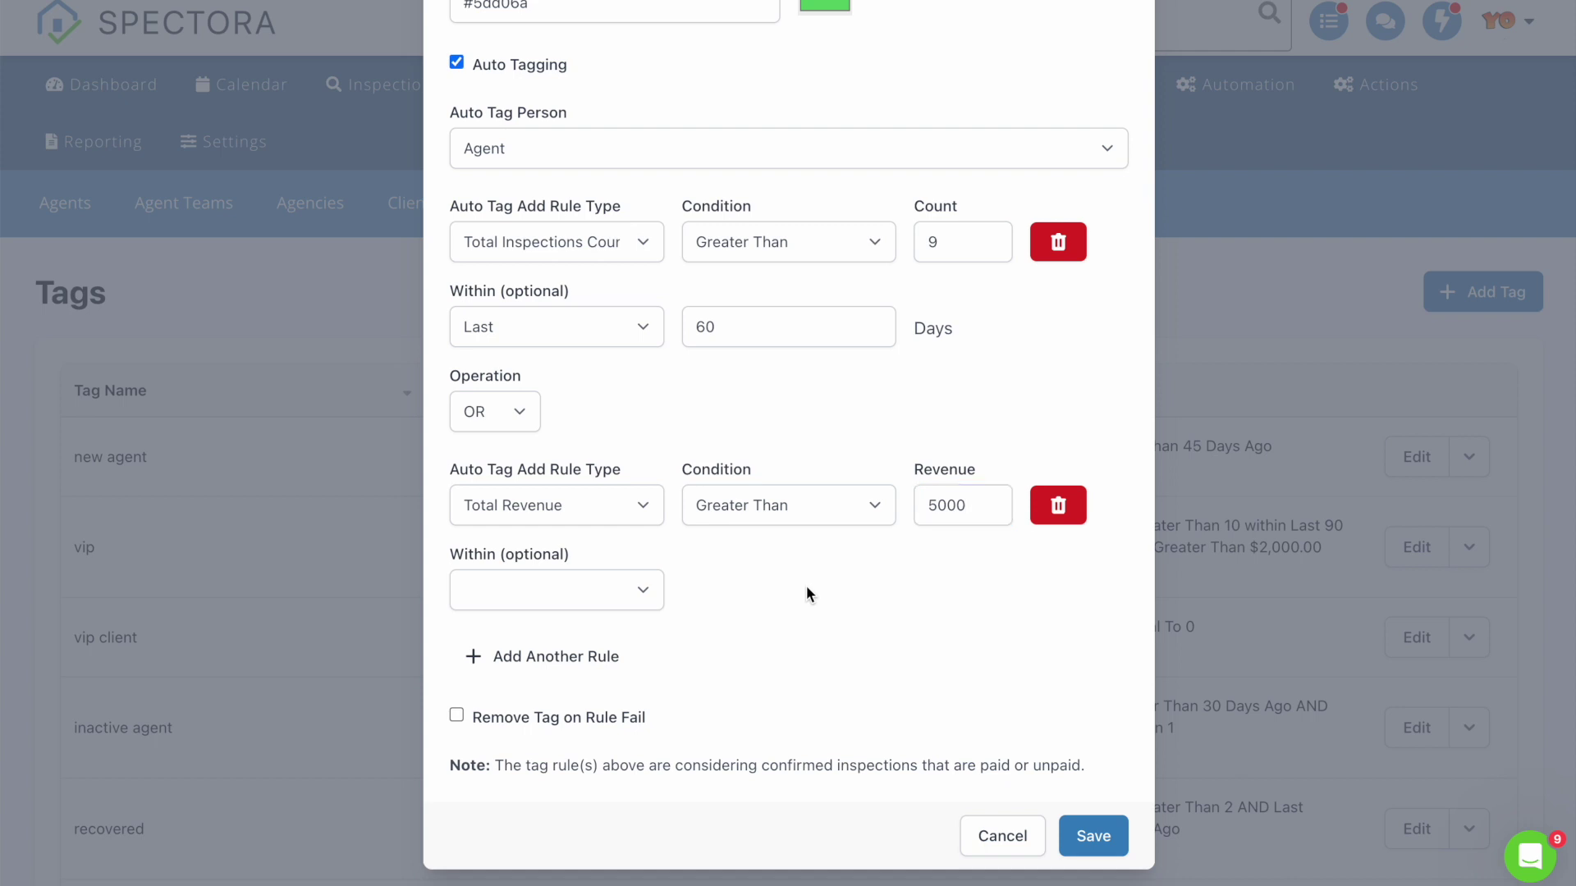
# Step: Restrict the total revenue rule to within the last 60 days
pyautogui.click(652, 596)
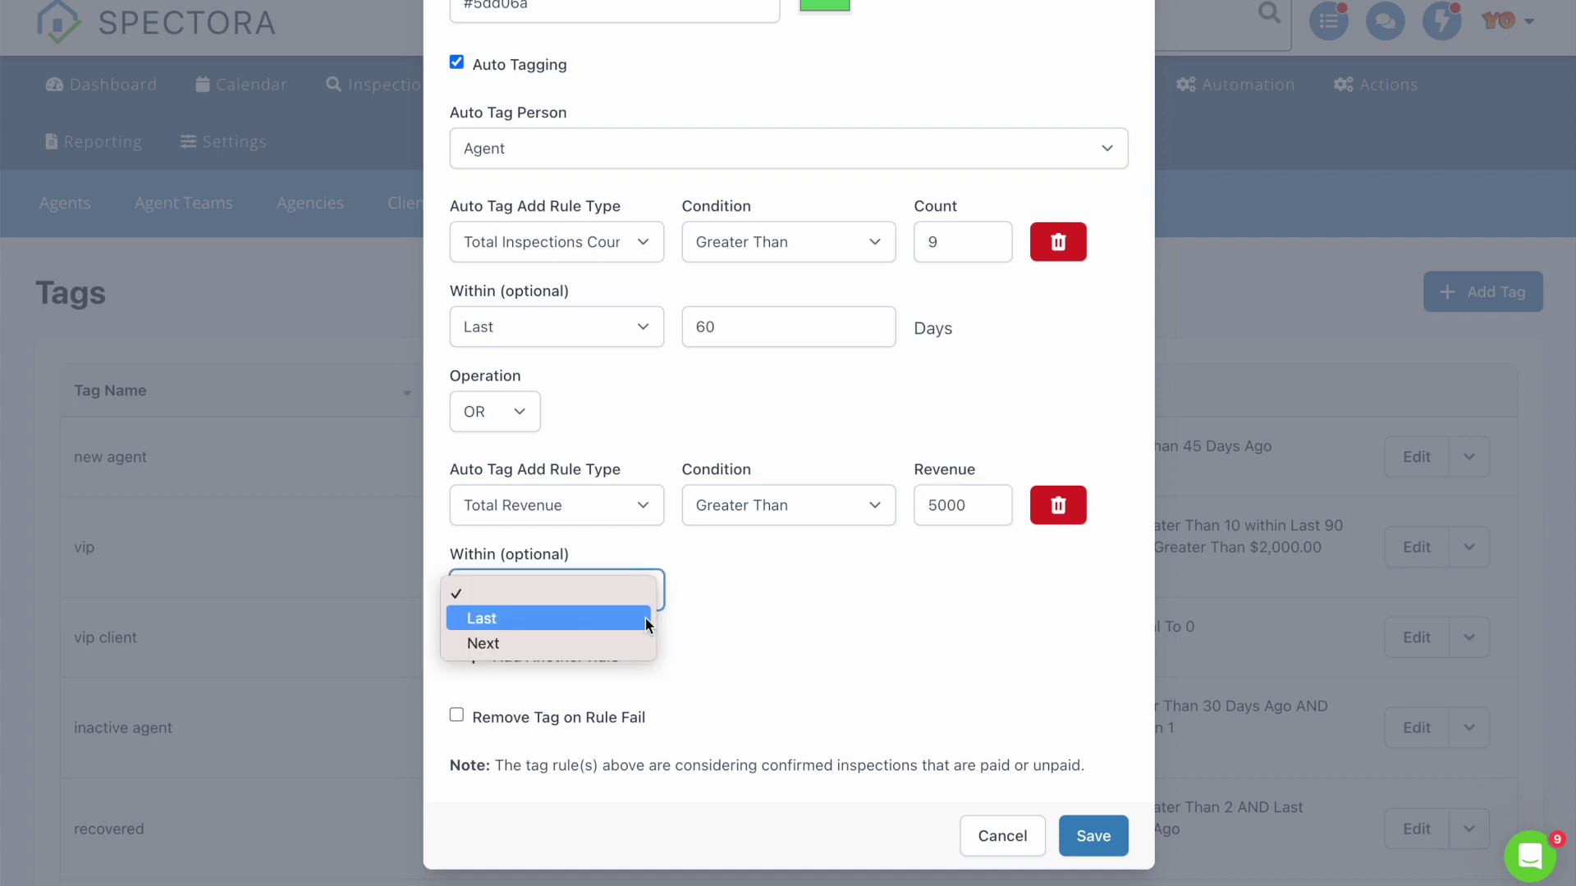
pyautogui.click(645, 618)
pyautogui.click(775, 592)
pyautogui.write('60')
pyautogui.click(784, 673)
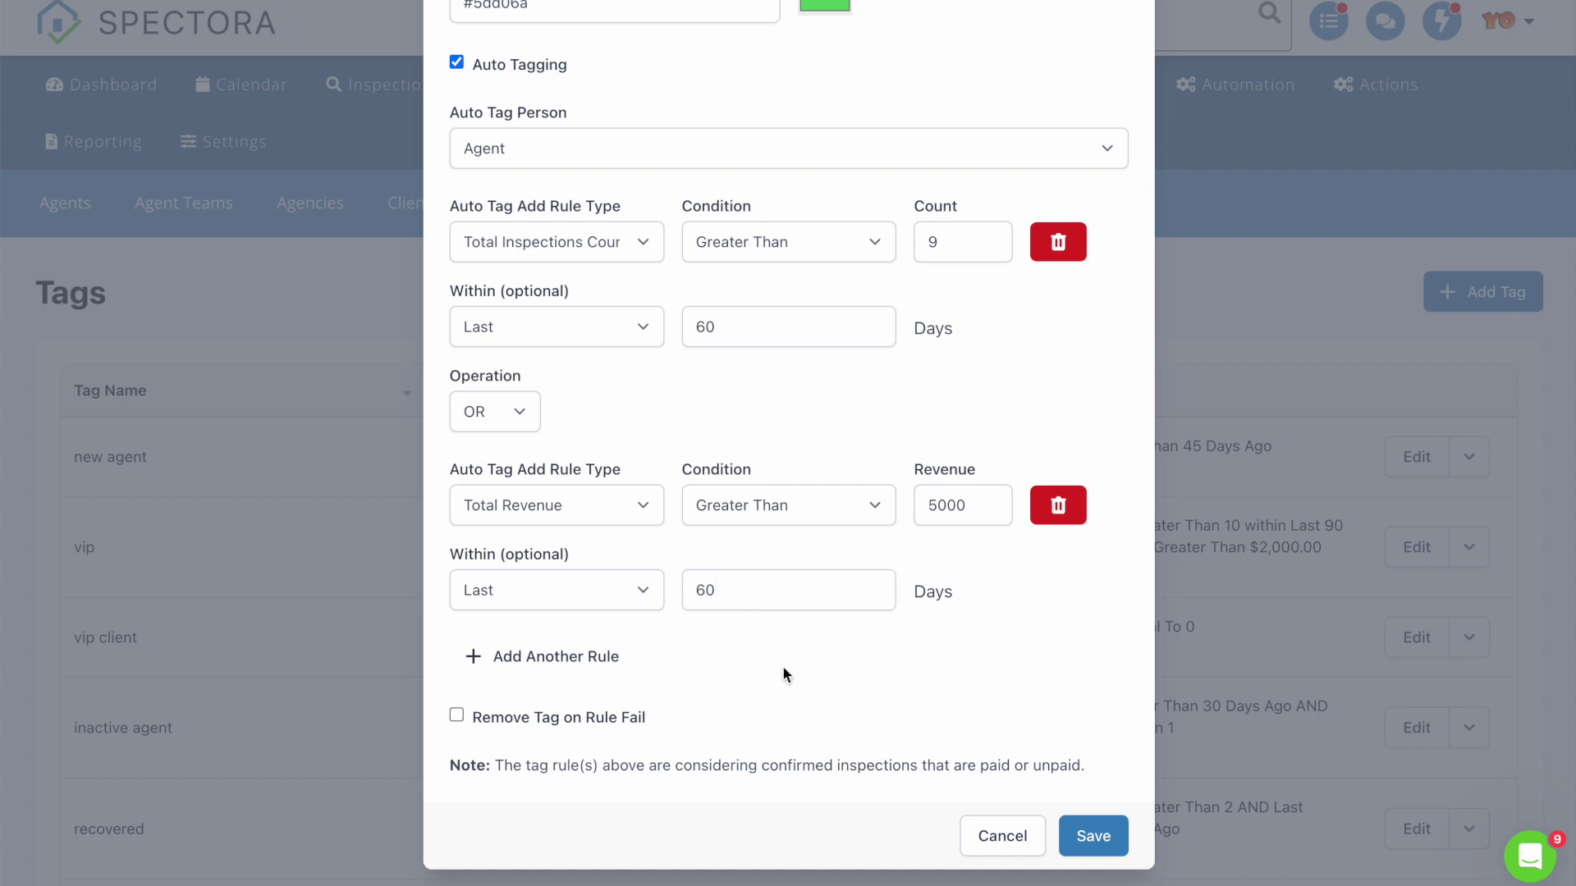
# Step: Enable Remove Tag on Rule Fail for the VIP Agents tag and save it
pyautogui.click(456, 715)
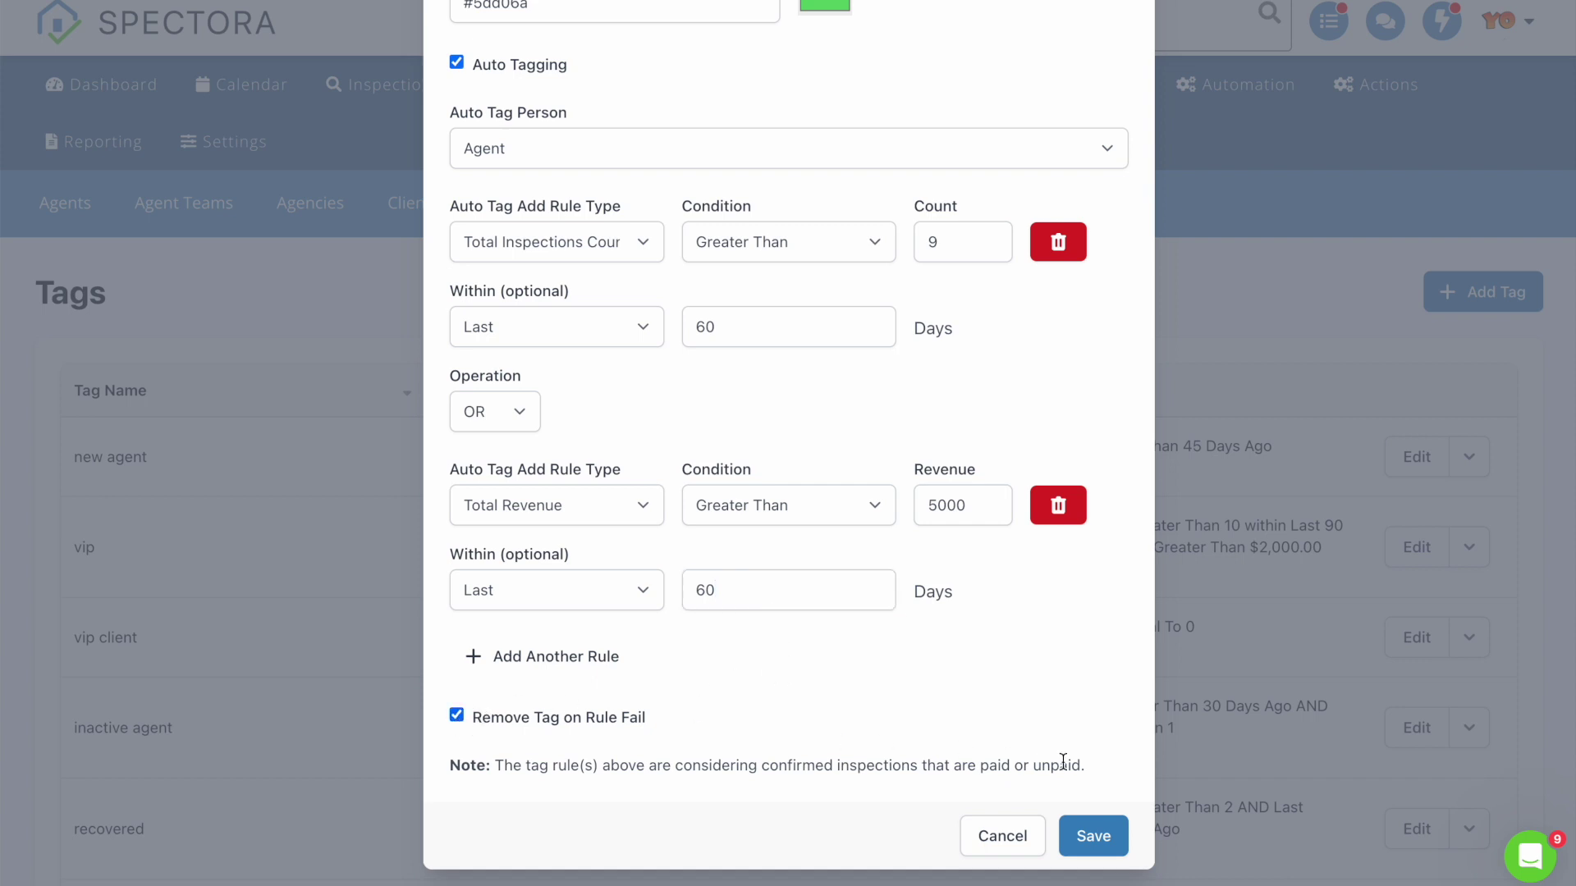
pyautogui.click(1103, 843)
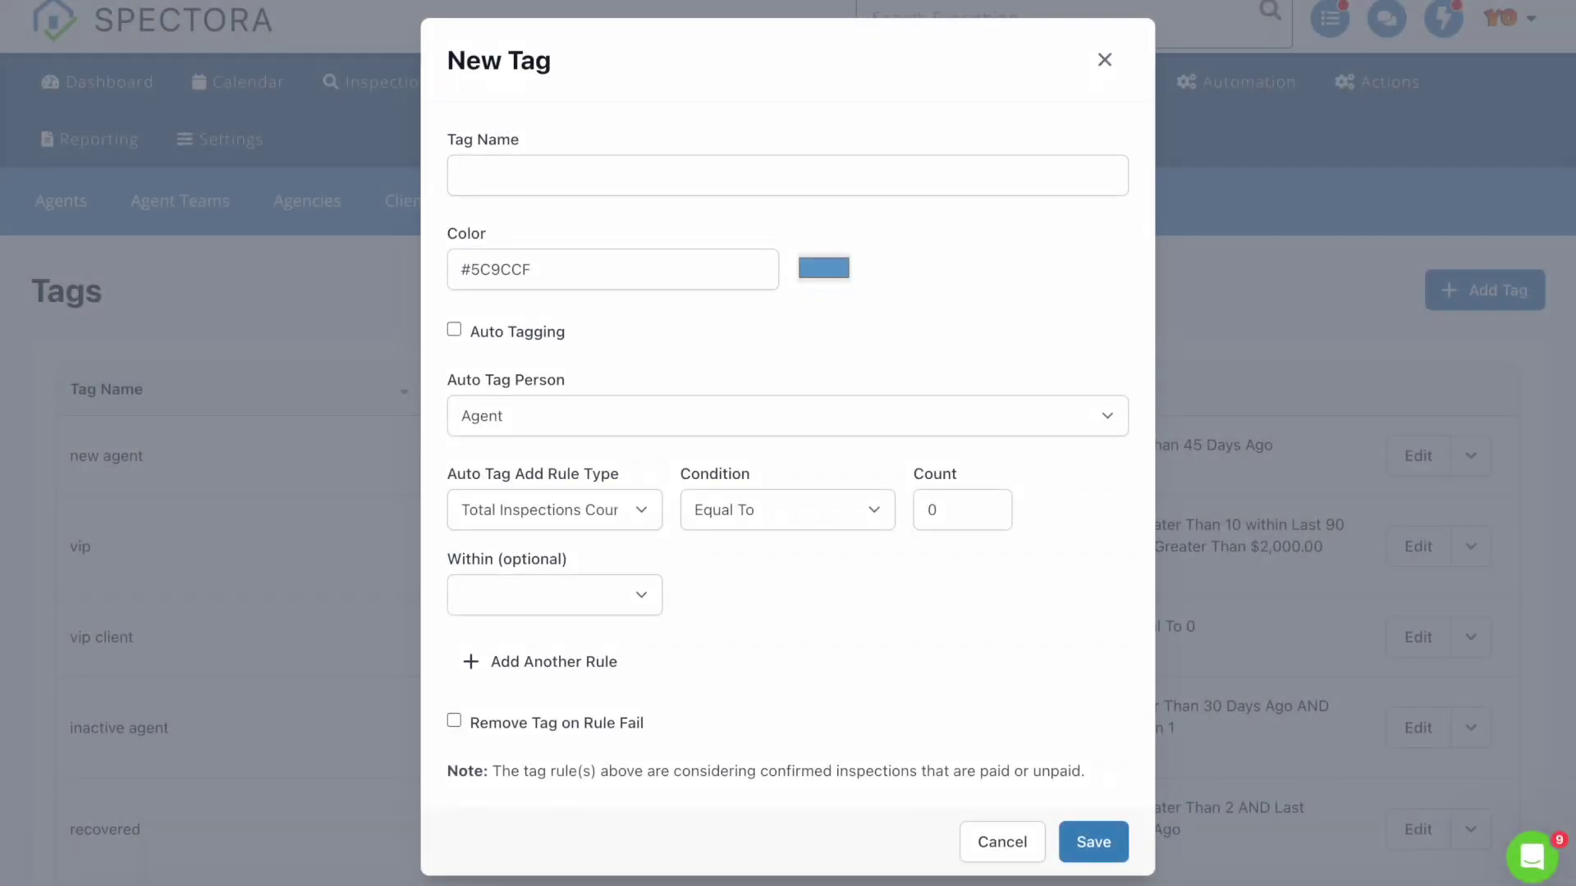
# Step: Name the new tag Inactive Agents and set its color to yellow-green #c8d05d
pyautogui.click(894, 174)
pyautogui.write('Ina')
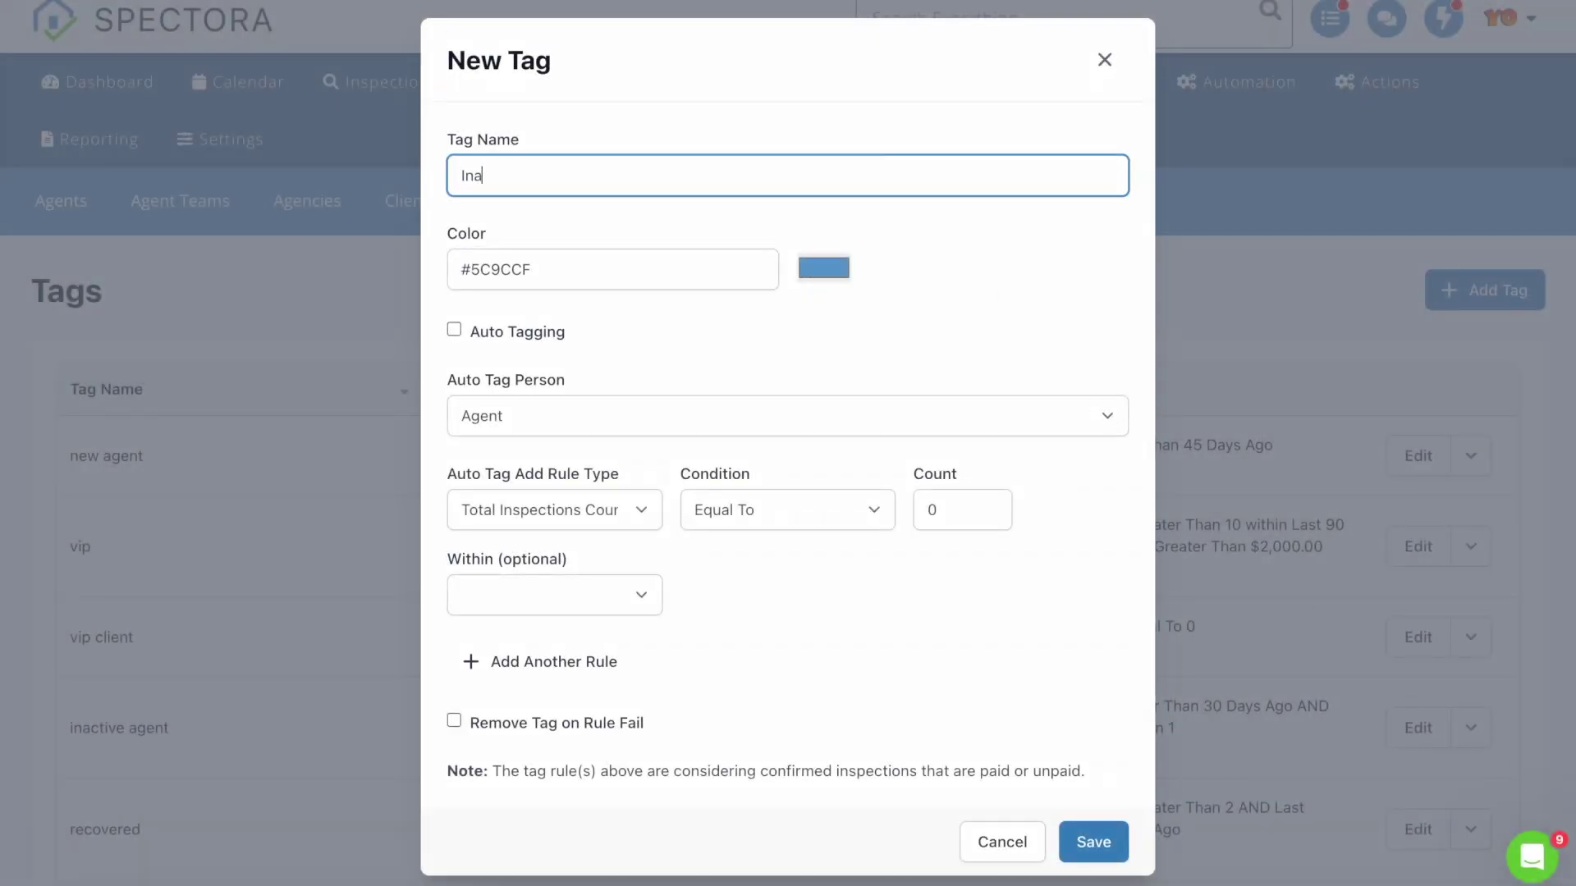
pyautogui.write('ctive Agents')
pyautogui.click(821, 266)
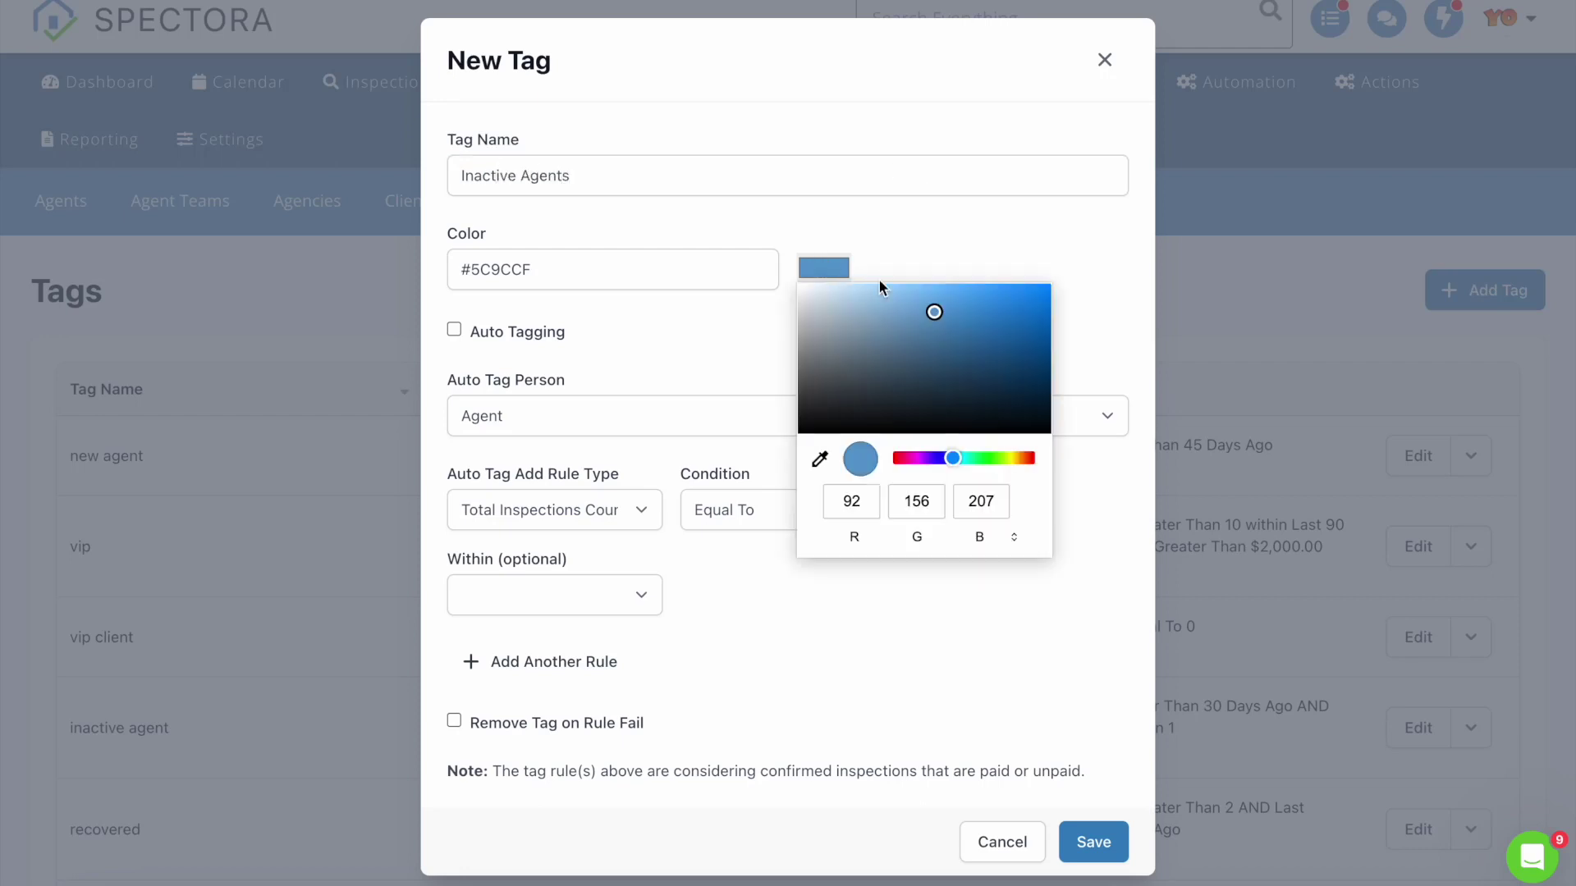
pyautogui.click(1010, 458)
# Step: Enable Auto Tagging for the Inactive Agents tag with Agent as the auto tag person
pyautogui.click(642, 320)
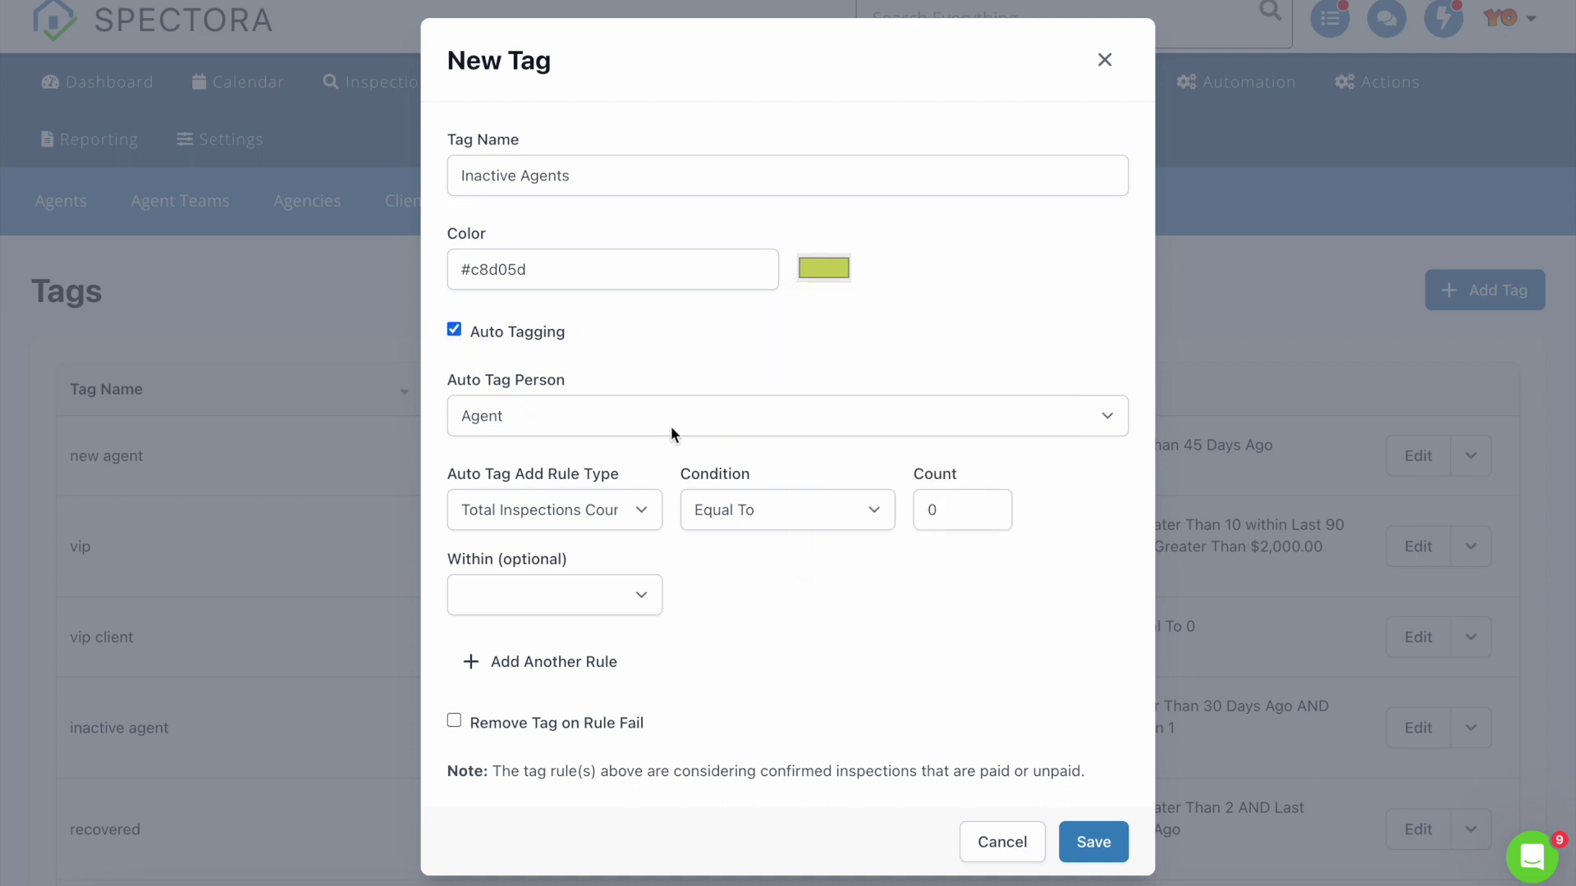
pyautogui.click(737, 425)
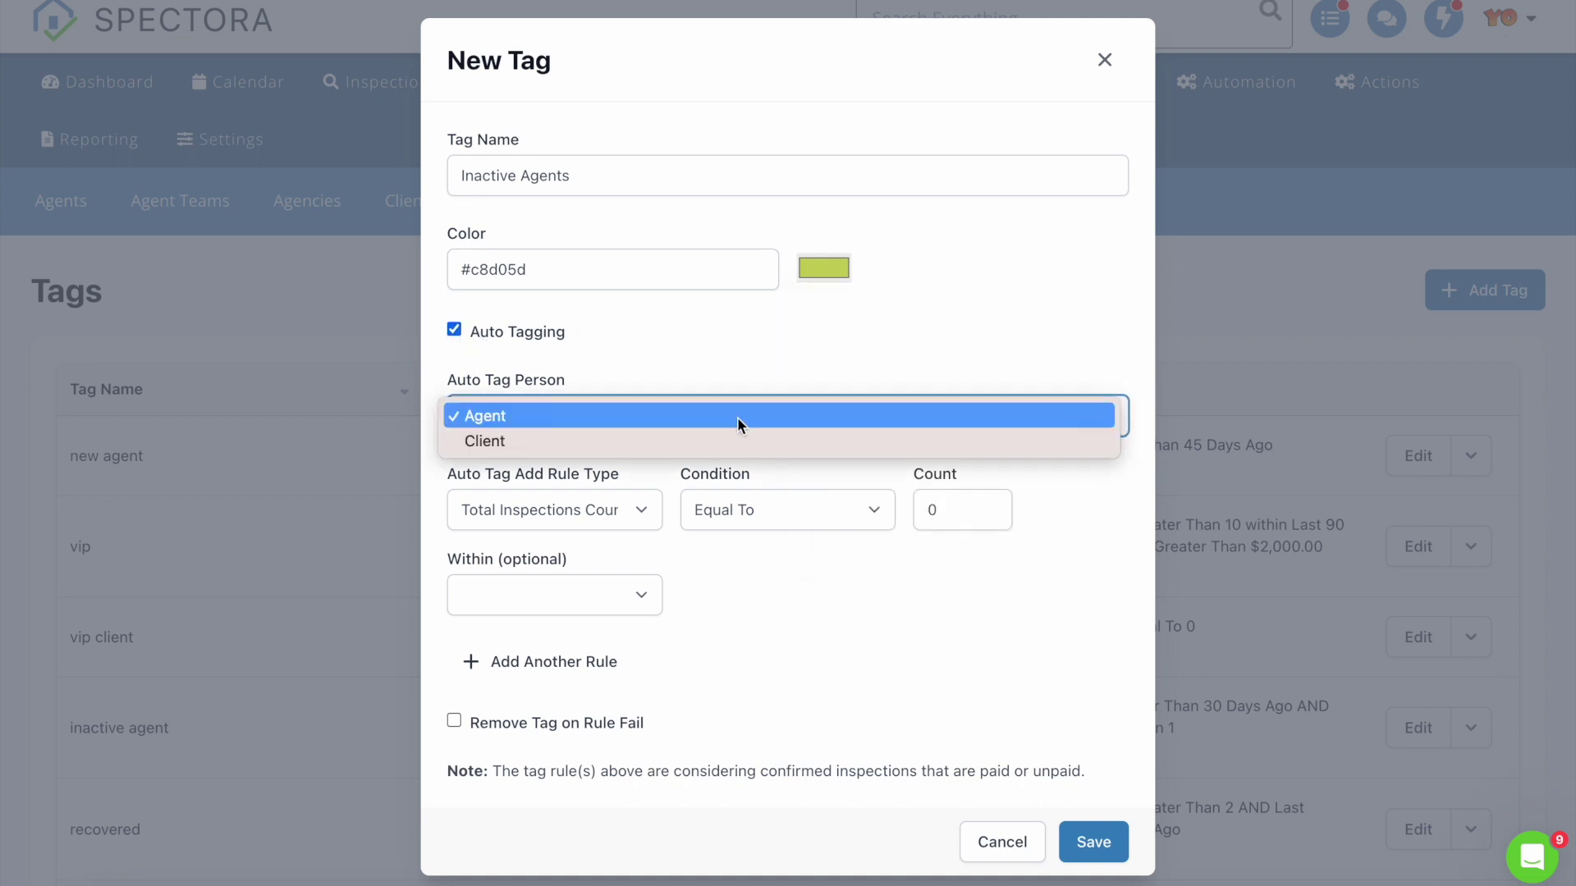
pyautogui.click(737, 419)
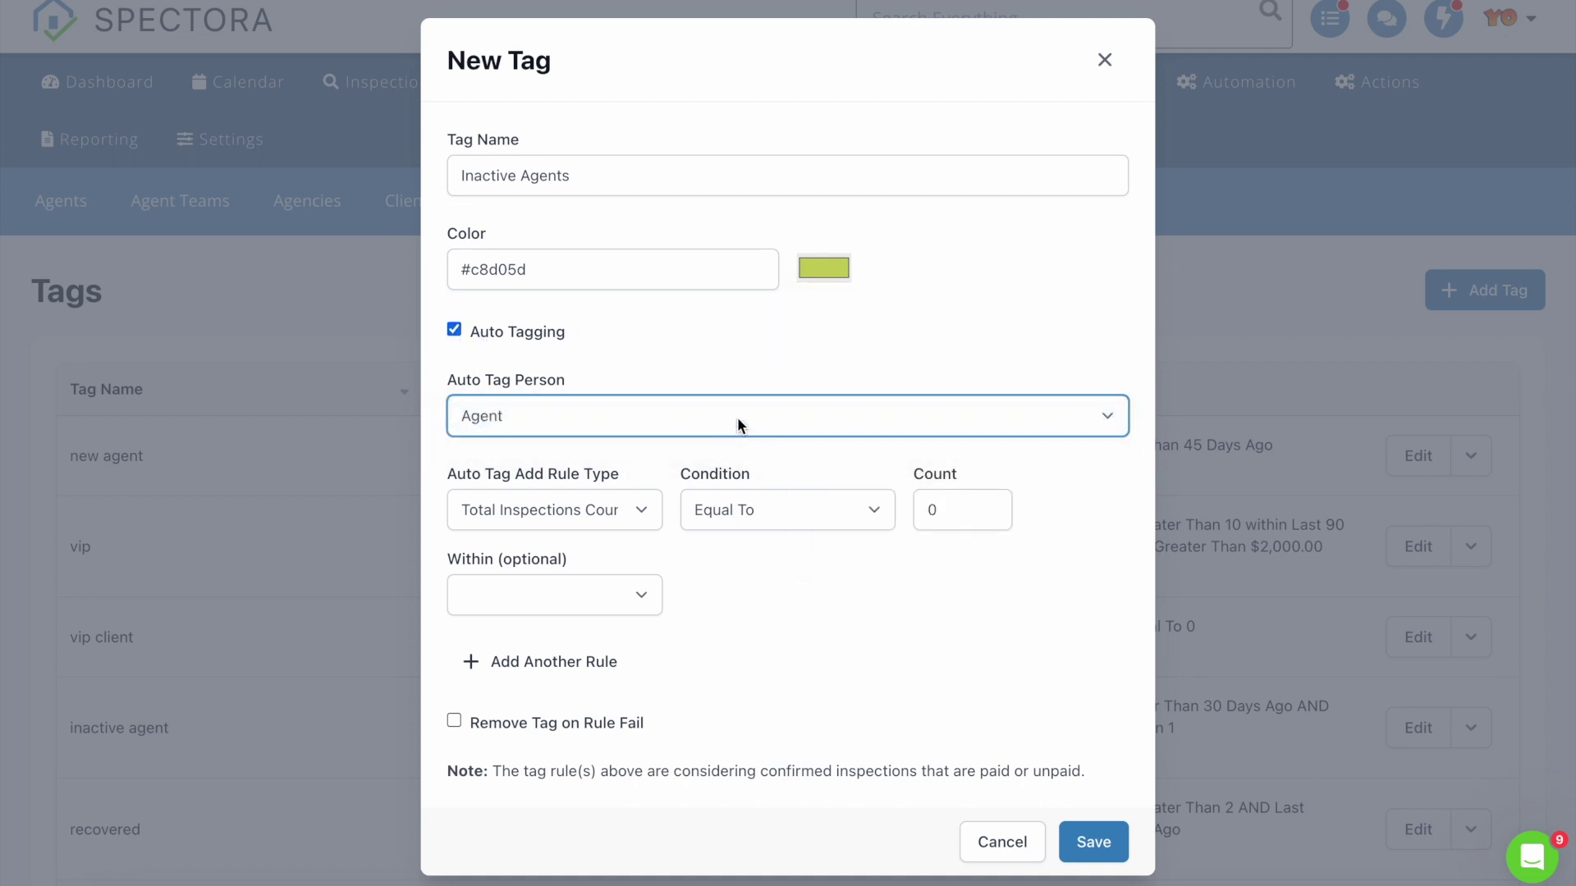
# Step: Set the auto tag rule to Last Inspection greater than 60 days ago
pyautogui.click(635, 514)
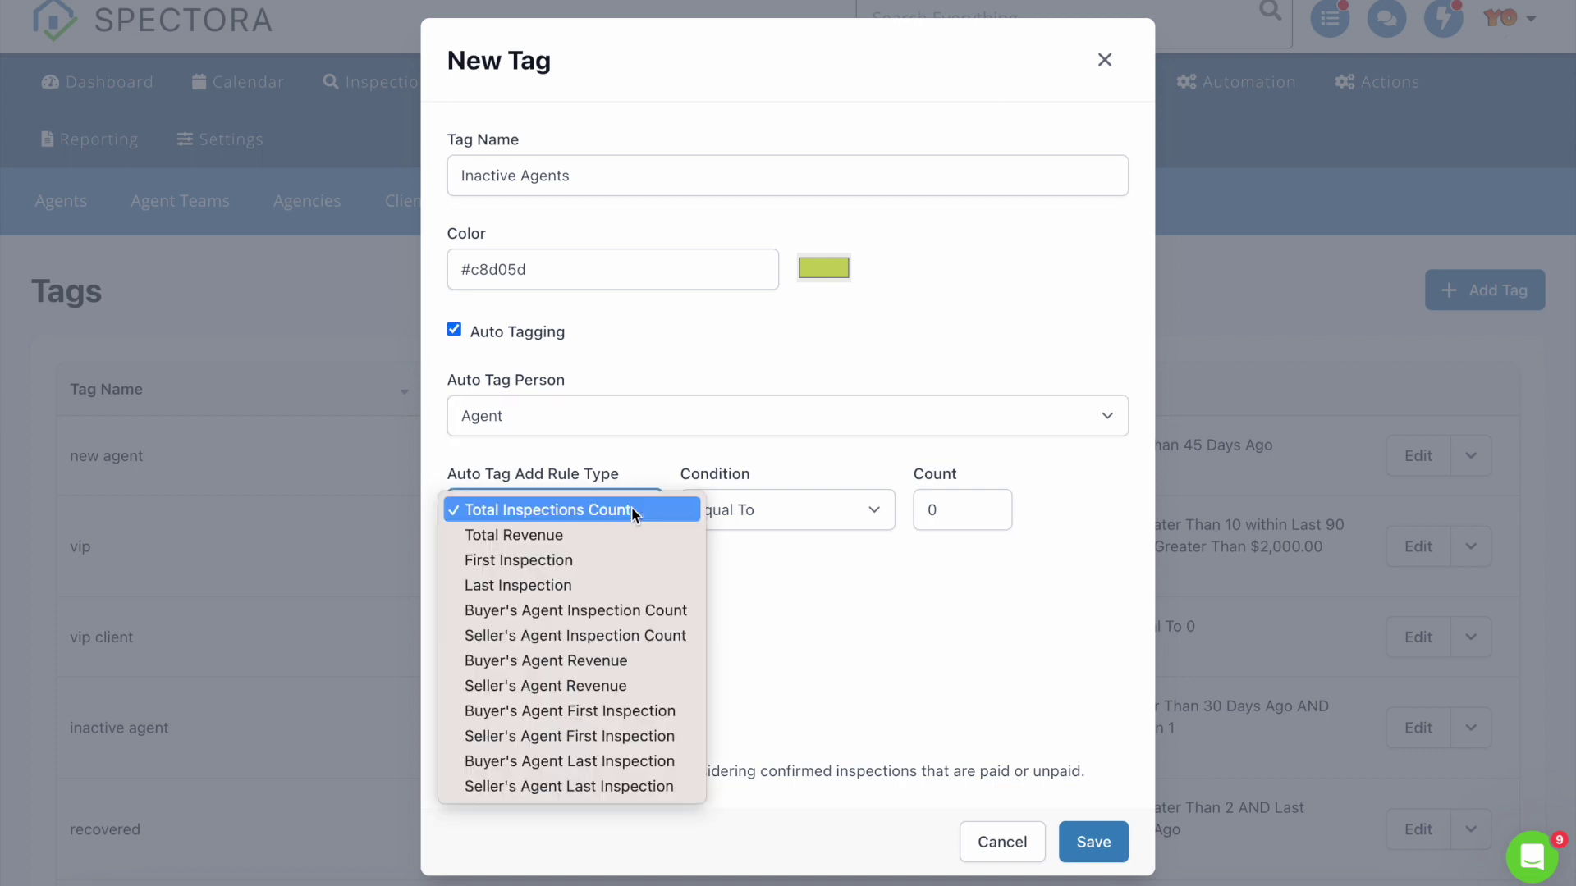
pyautogui.click(630, 587)
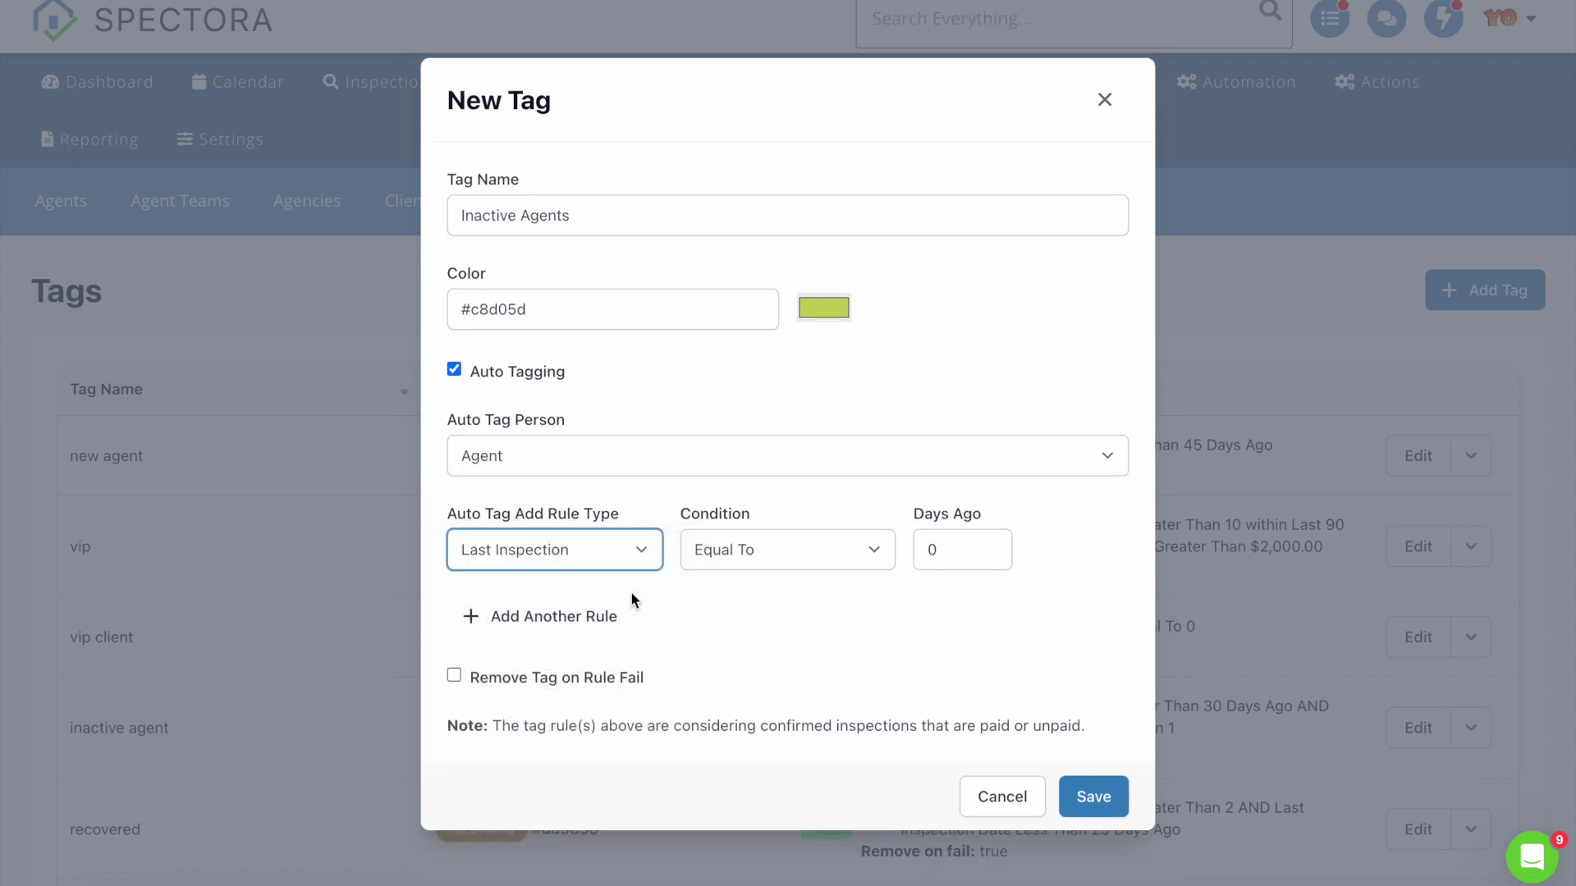
pyautogui.click(865, 549)
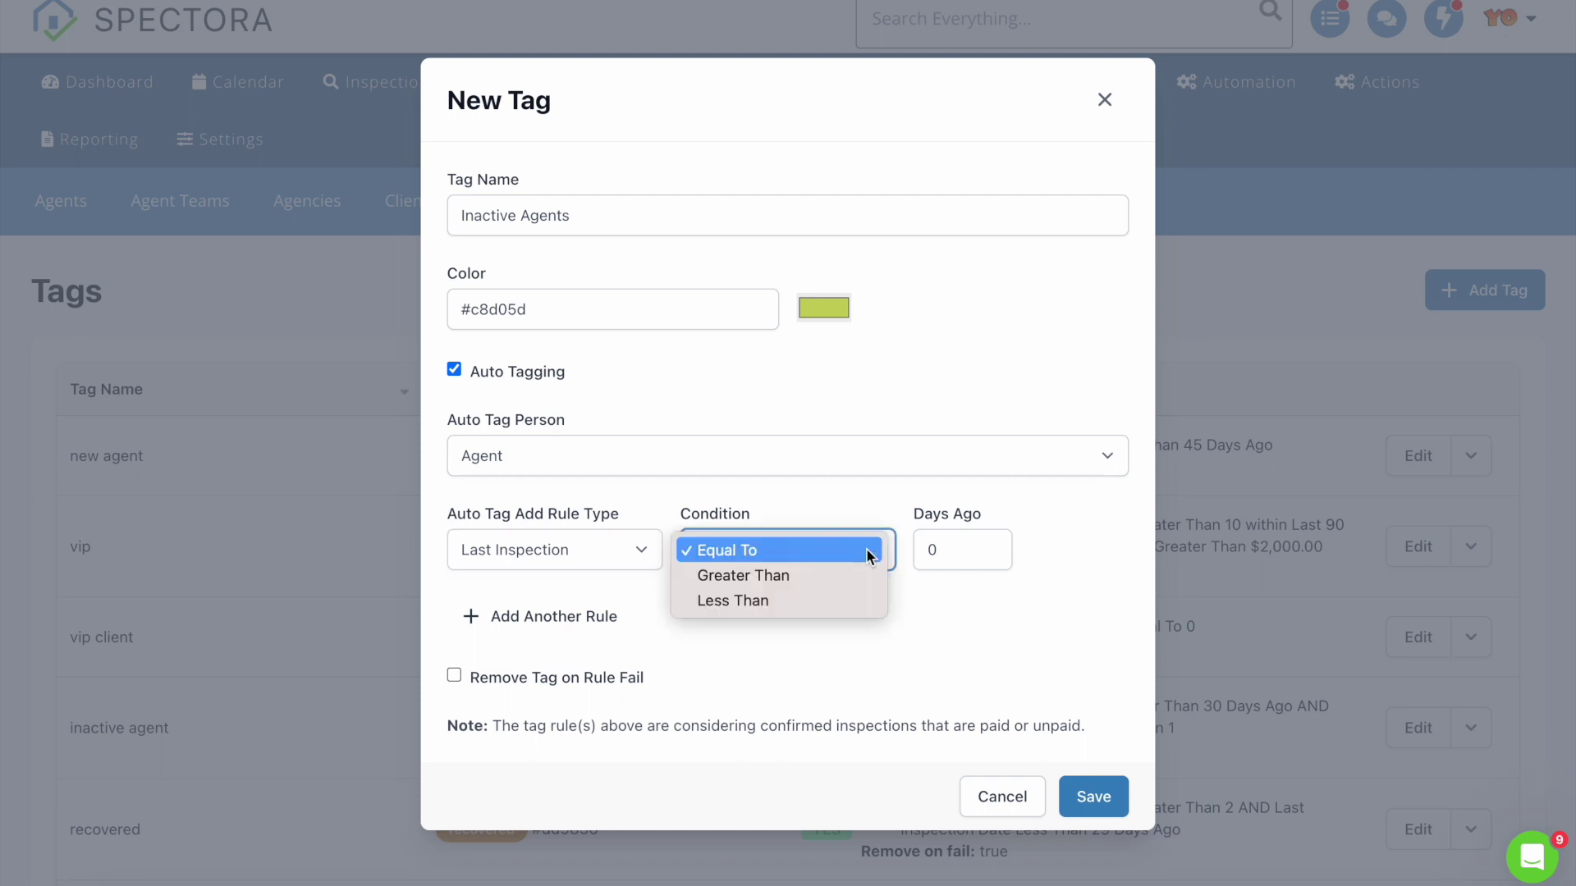
pyautogui.click(866, 575)
pyautogui.moveTo(945, 550); pyautogui.dragTo(921, 549)
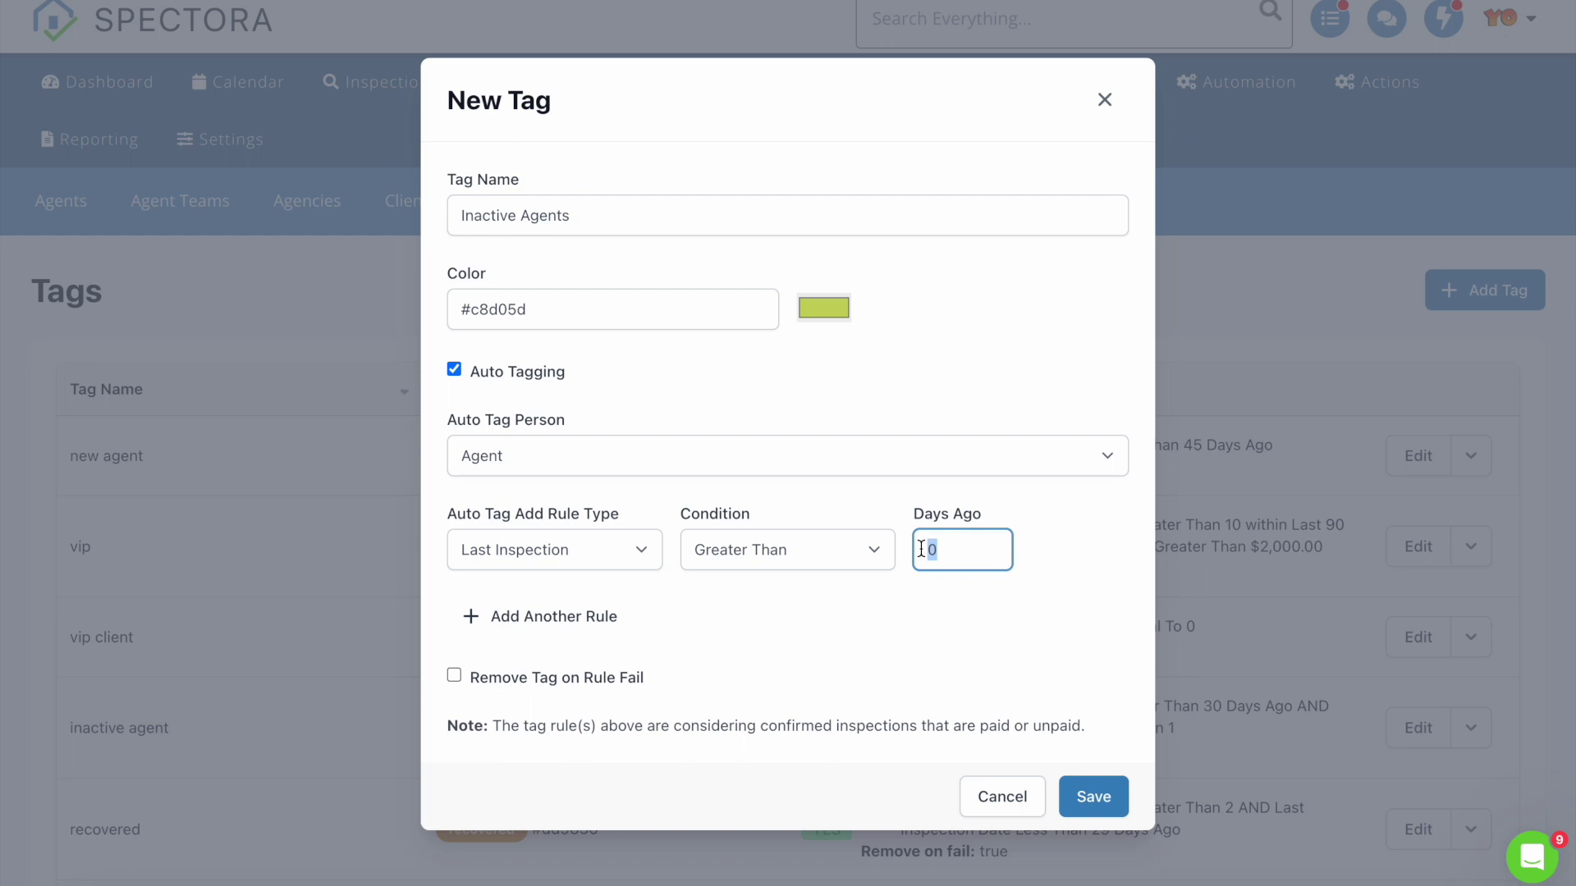
pyautogui.write('60')
pyautogui.click(806, 629)
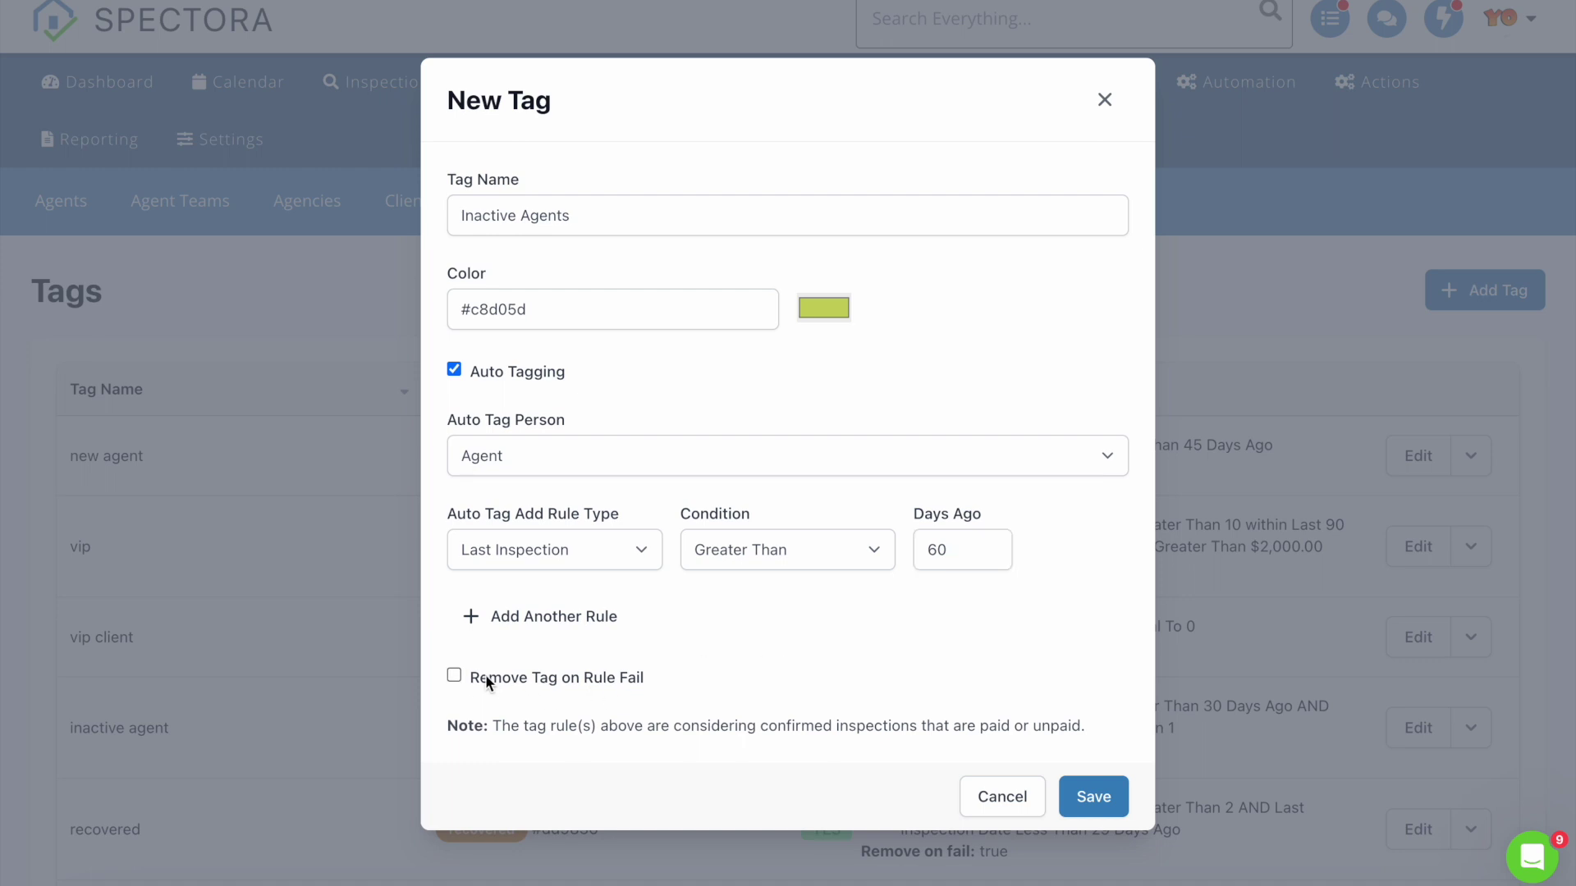
# Step: Turn on Remove Tag on Rule Fail for the Inactive Agents tag and save the tag
pyautogui.click(455, 676)
pyautogui.click(1096, 806)
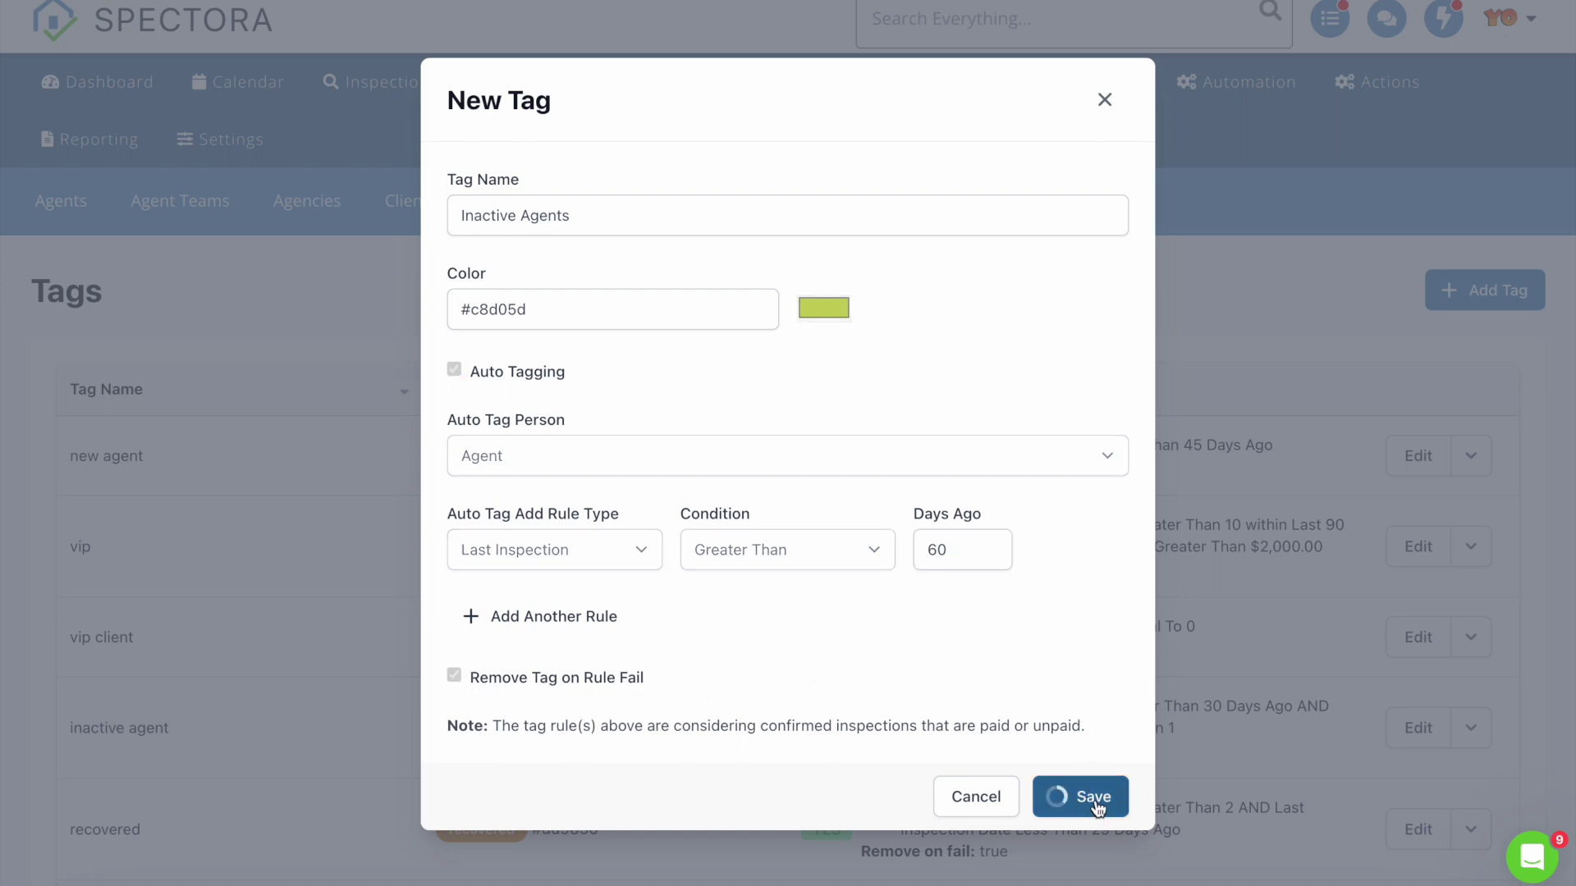